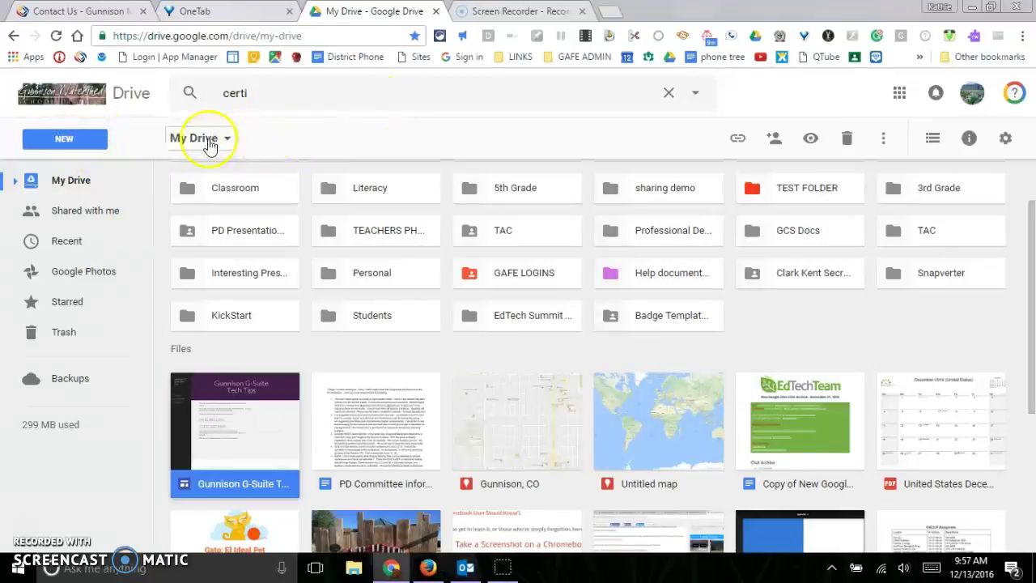
# Step: Create a new Google Drawings file from Drive's New > More menu
pyautogui.click(85, 144)
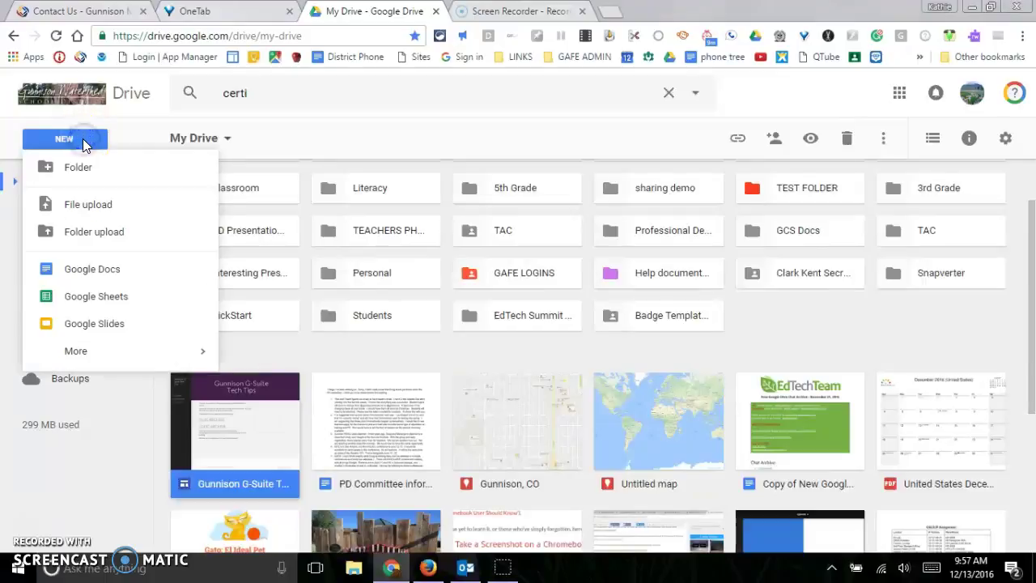
pyautogui.moveTo(78, 351)
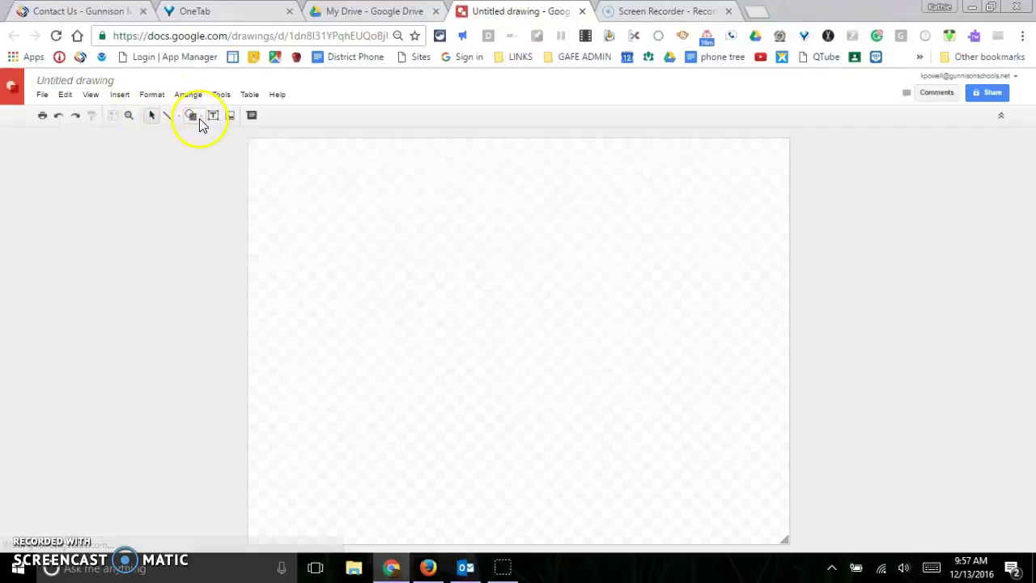
# Step: Rename the untitled drawing to 'Certificate'
pyautogui.click(105, 79)
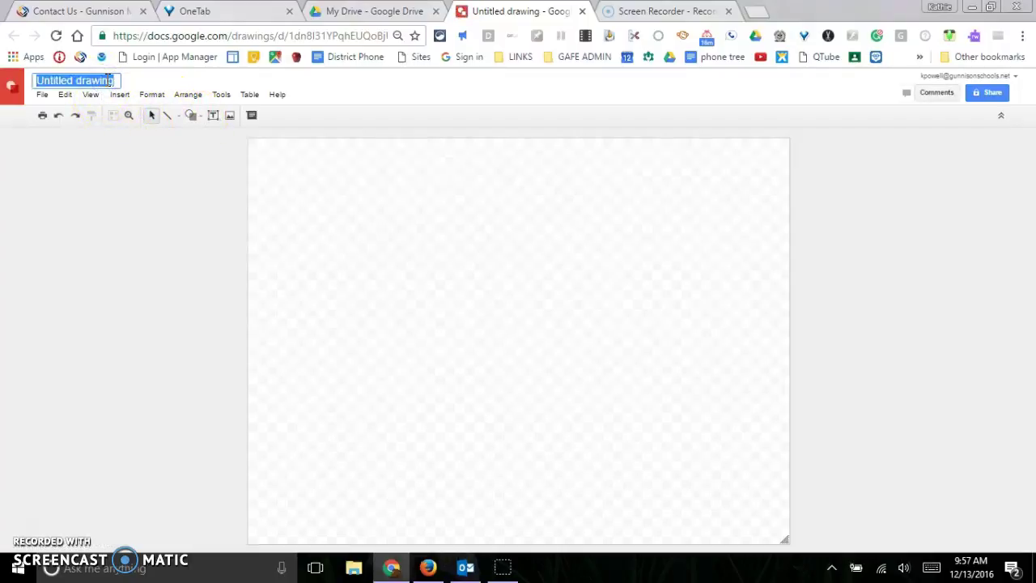
pyautogui.write('Certificate')
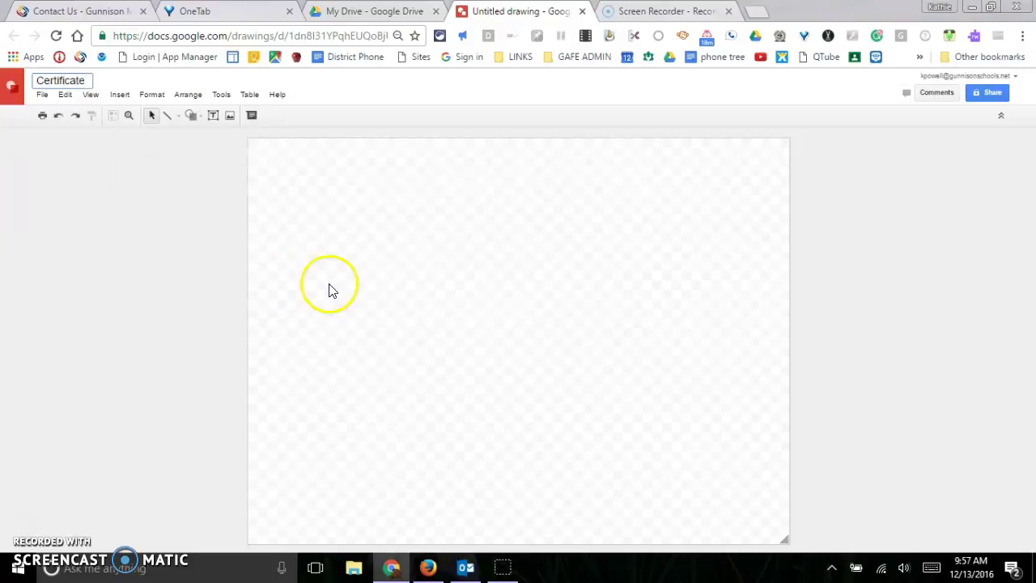
pyautogui.click(329, 284)
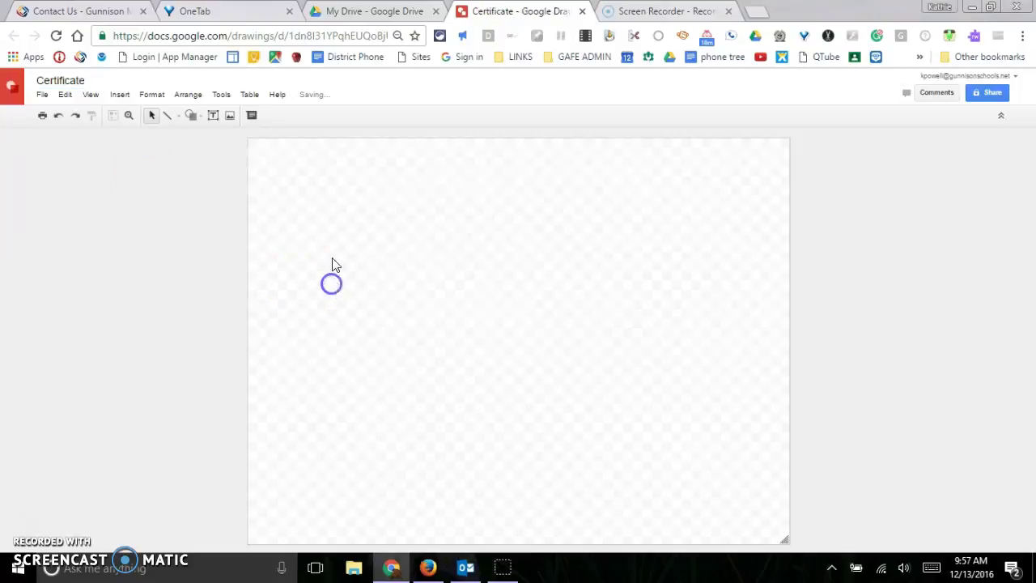
# Step: Draw a scroll callout shape and stretch it across most of the page
pyautogui.click(199, 118)
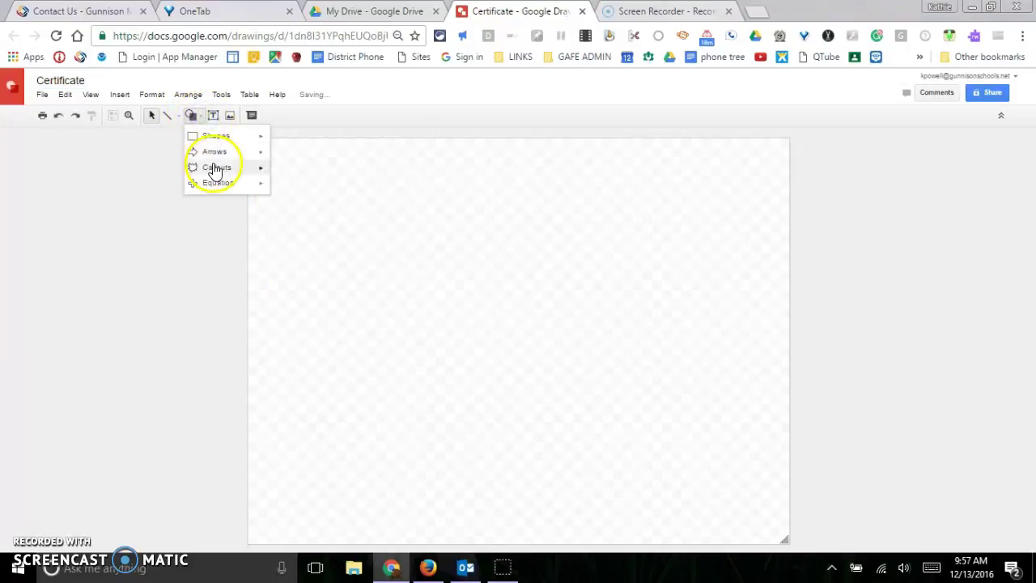
pyautogui.moveTo(229, 173)
pyautogui.click(336, 188)
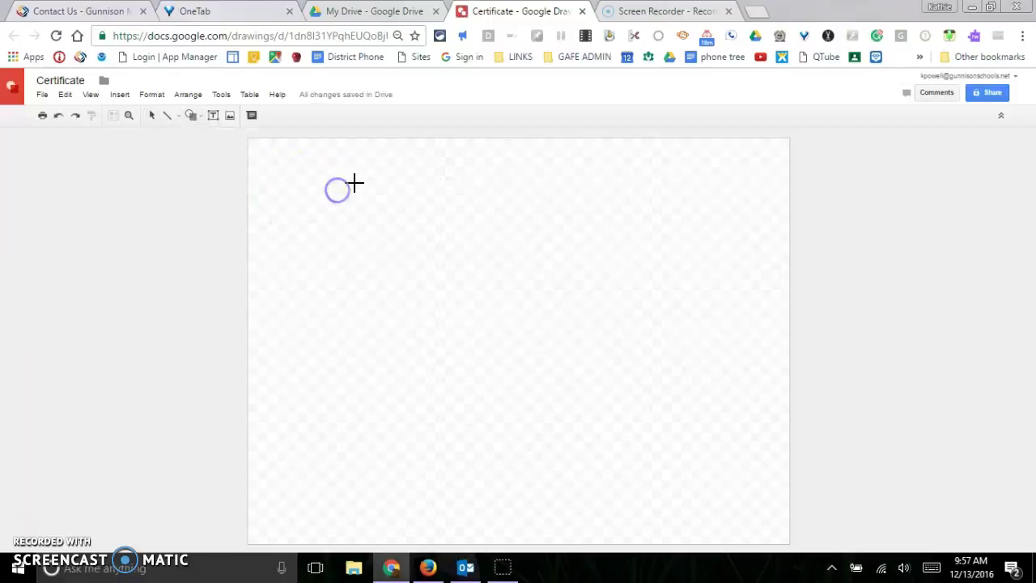
pyautogui.moveTo(338, 167); pyautogui.dragTo(745, 525)
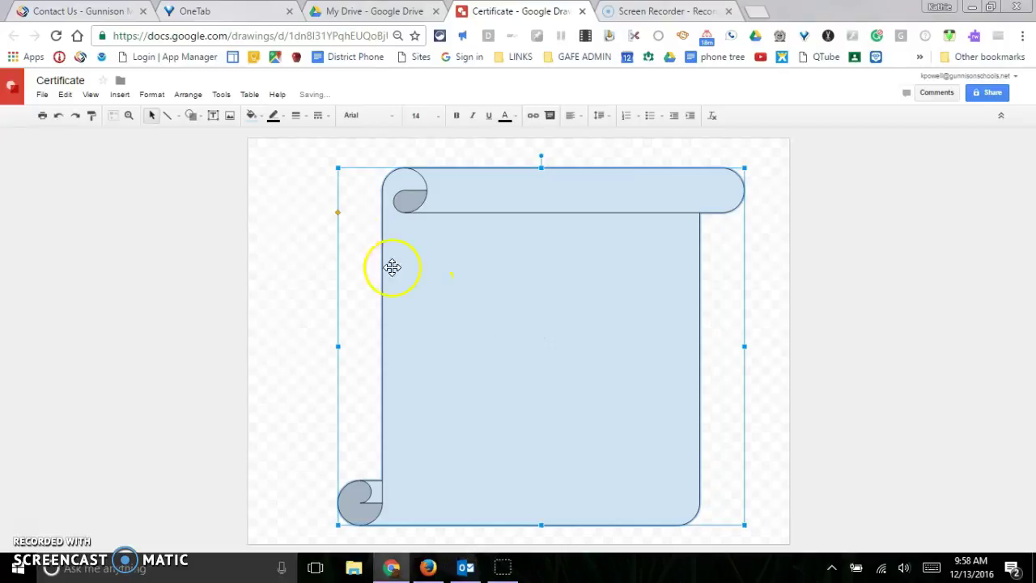
pyautogui.click(340, 172)
pyautogui.click(408, 201)
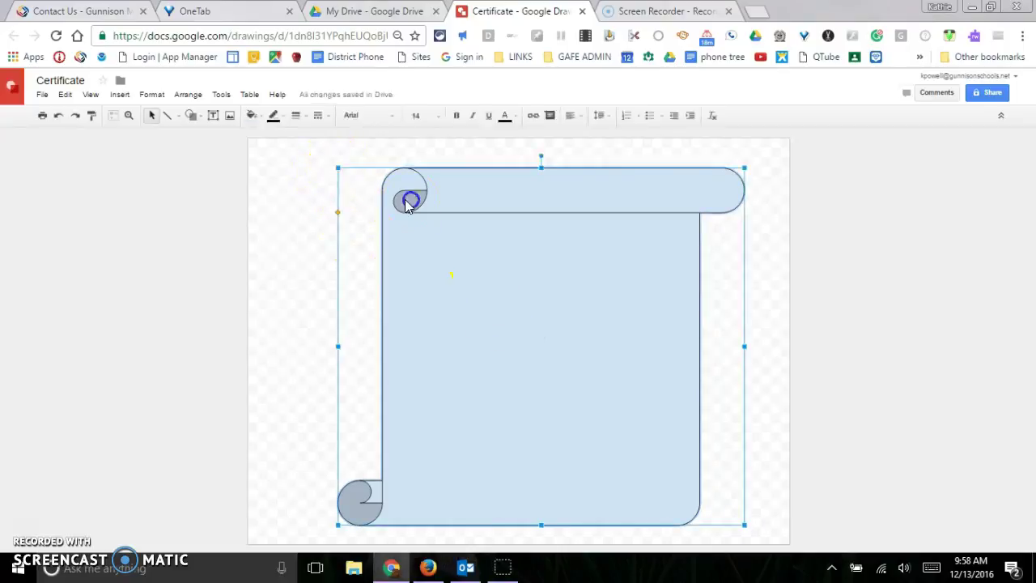
pyautogui.moveTo(338, 168); pyautogui.dragTo(298, 152)
# Step: Replace the scroll's blue fill with light peach
pyautogui.click(252, 115)
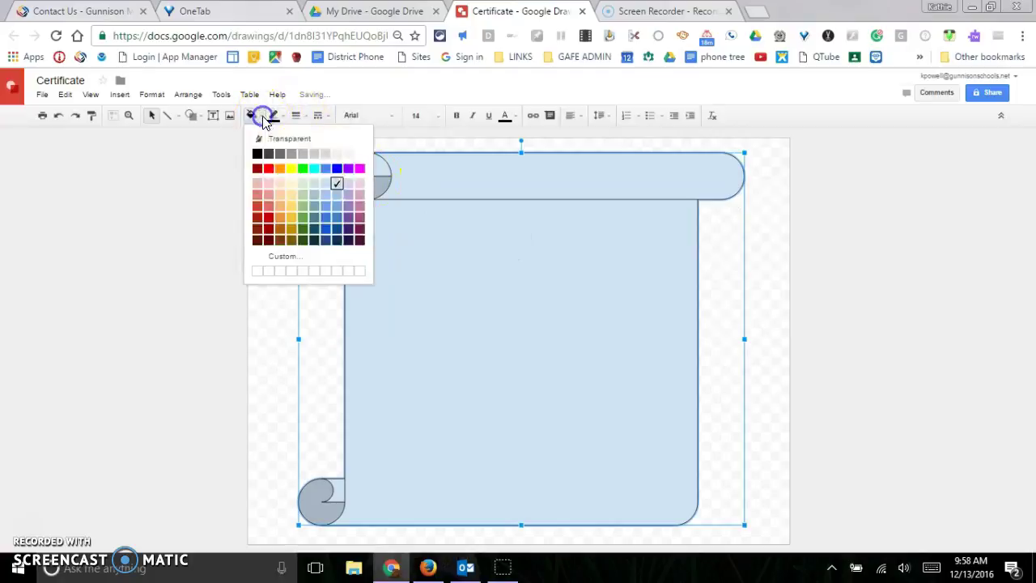
pyautogui.click(290, 138)
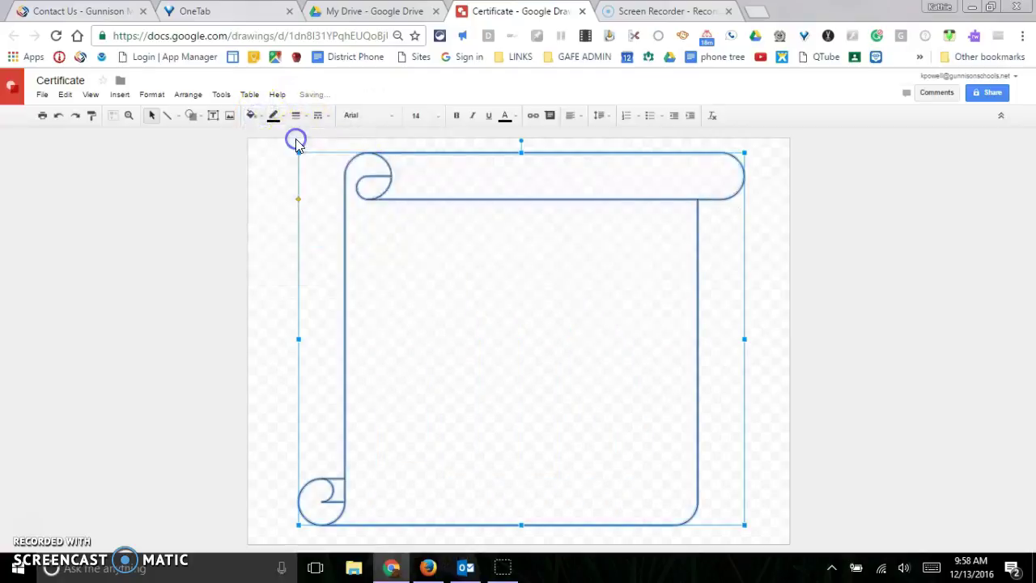
pyautogui.click(252, 116)
pyautogui.click(280, 185)
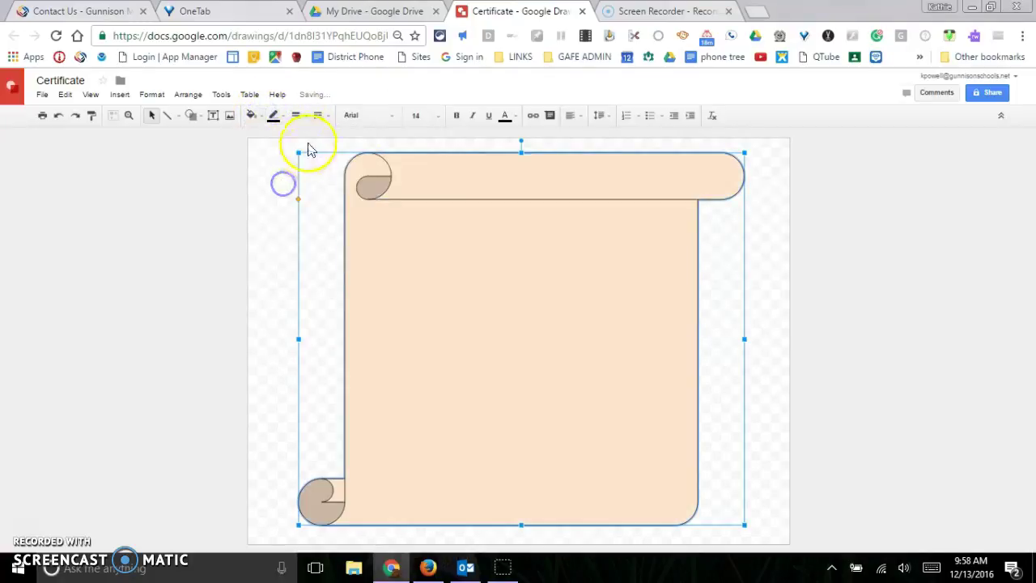
# Step: Give the scroll a blue, thicker, dash-dot outline
pyautogui.click(284, 120)
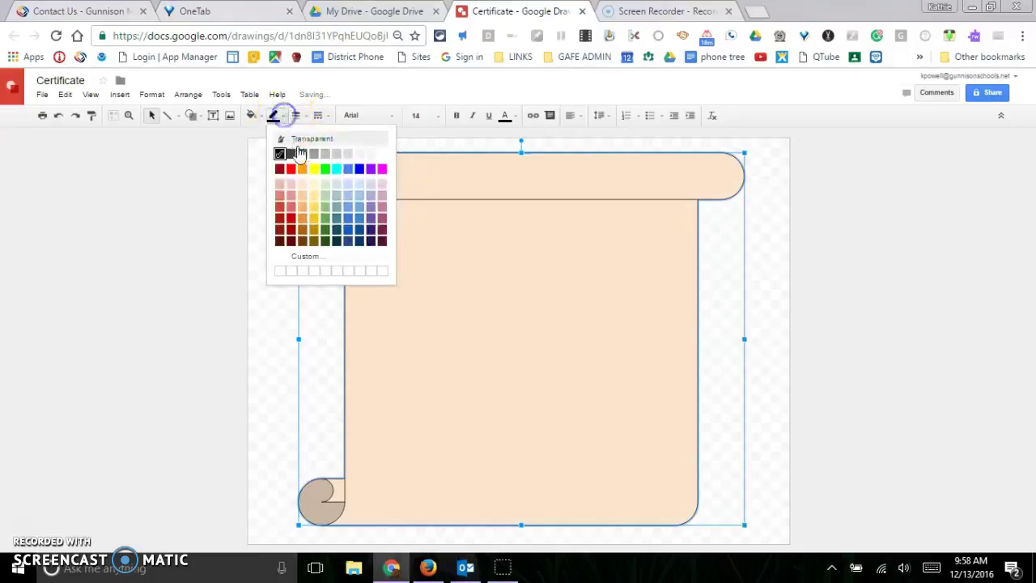
pyautogui.click(359, 167)
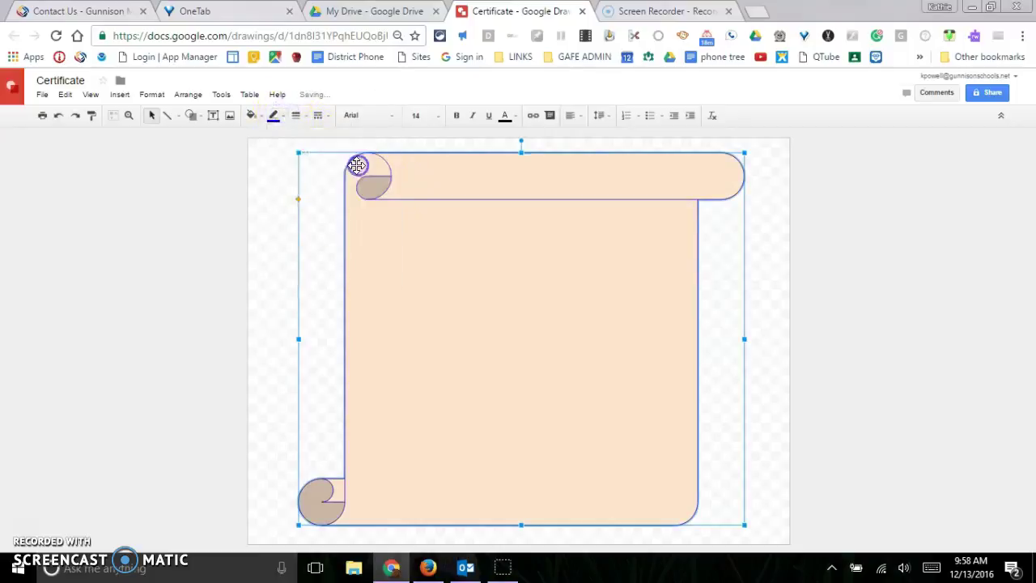
pyautogui.click(297, 115)
pyautogui.click(308, 162)
pyautogui.click(320, 116)
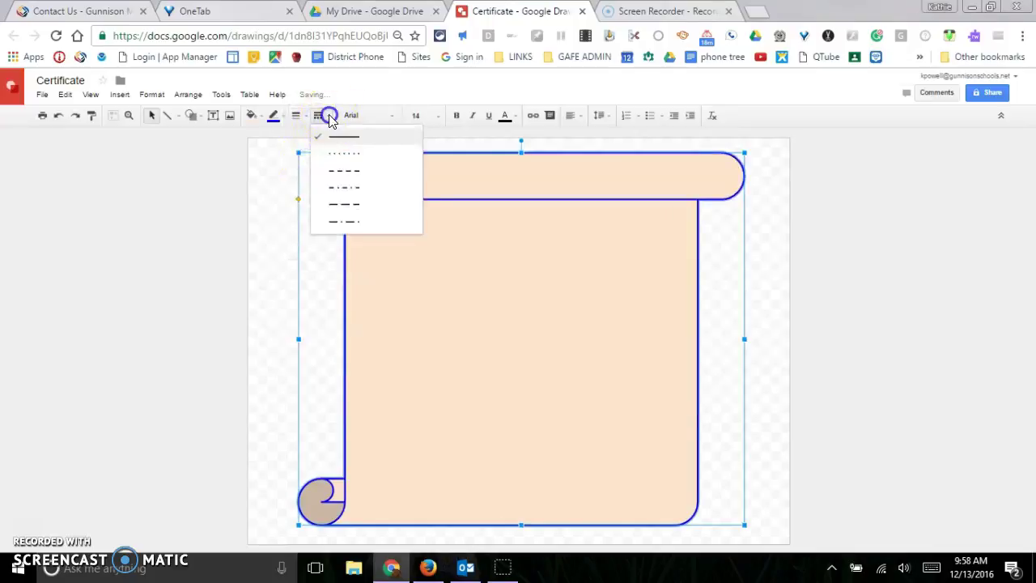
pyautogui.click(344, 155)
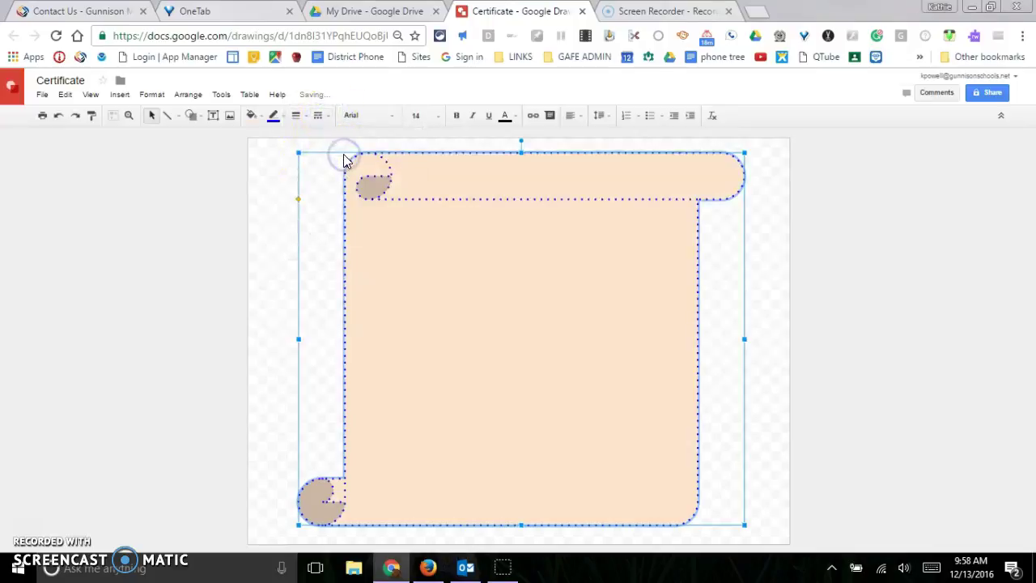
pyautogui.click(324, 116)
pyautogui.click(330, 223)
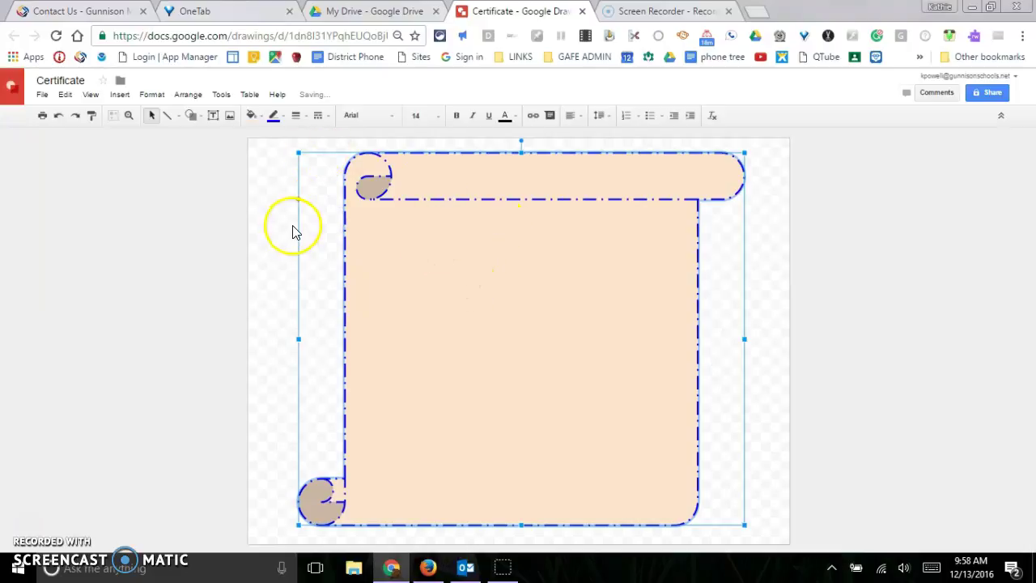
pyautogui.click(273, 219)
# Step: Add a 'Congratulations' text box near the scroll's top, centred horizontally and vertically
pyautogui.click(214, 115)
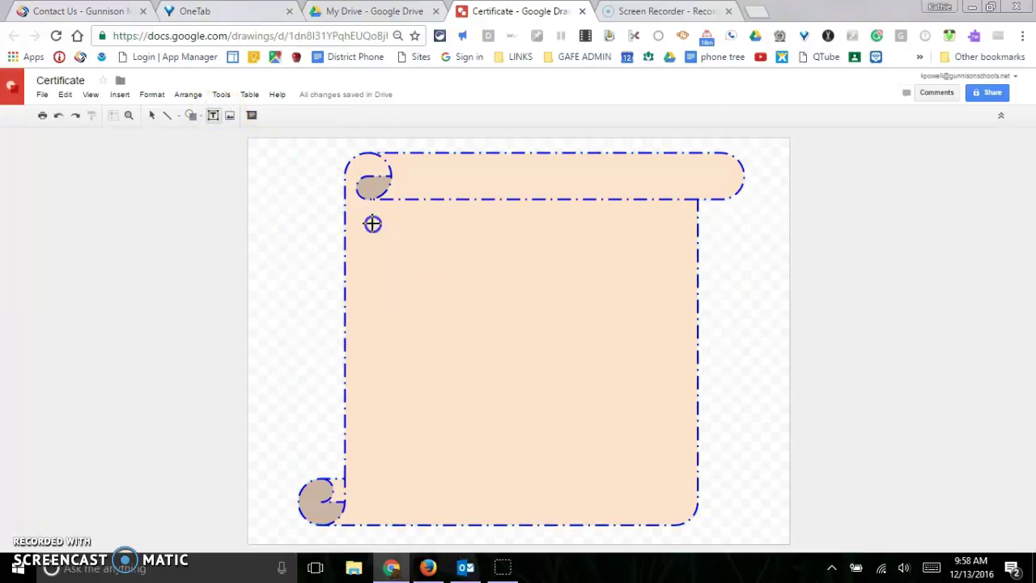
pyautogui.moveTo(372, 224); pyautogui.dragTo(672, 297)
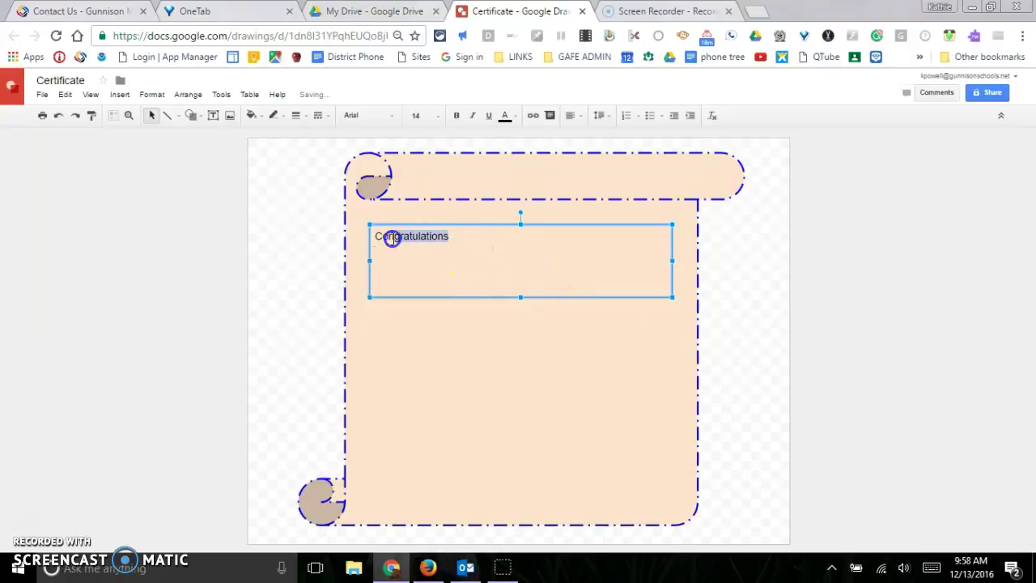
pyautogui.click(578, 117)
pyautogui.click(593, 136)
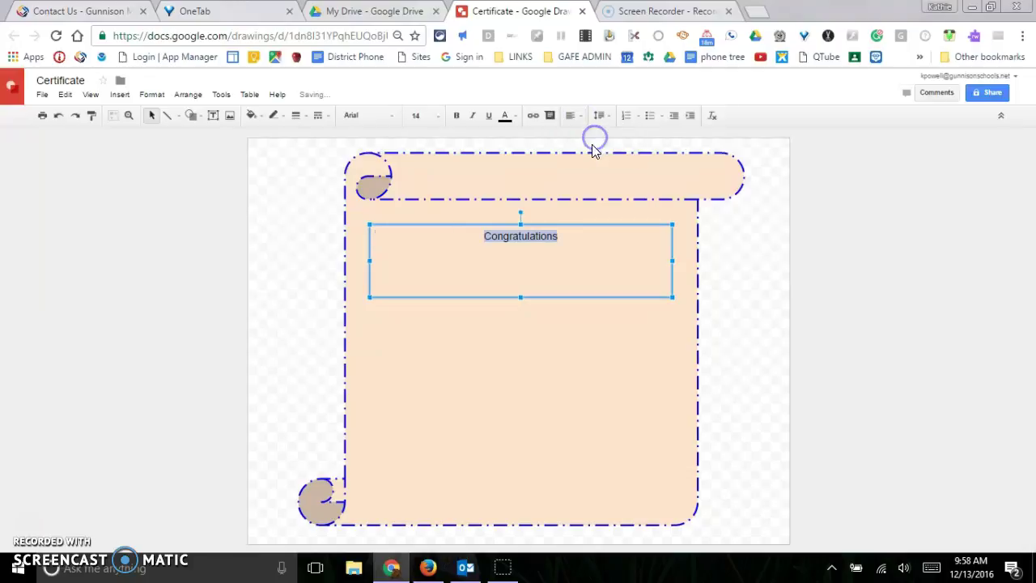
pyautogui.click(600, 116)
pyautogui.click(586, 119)
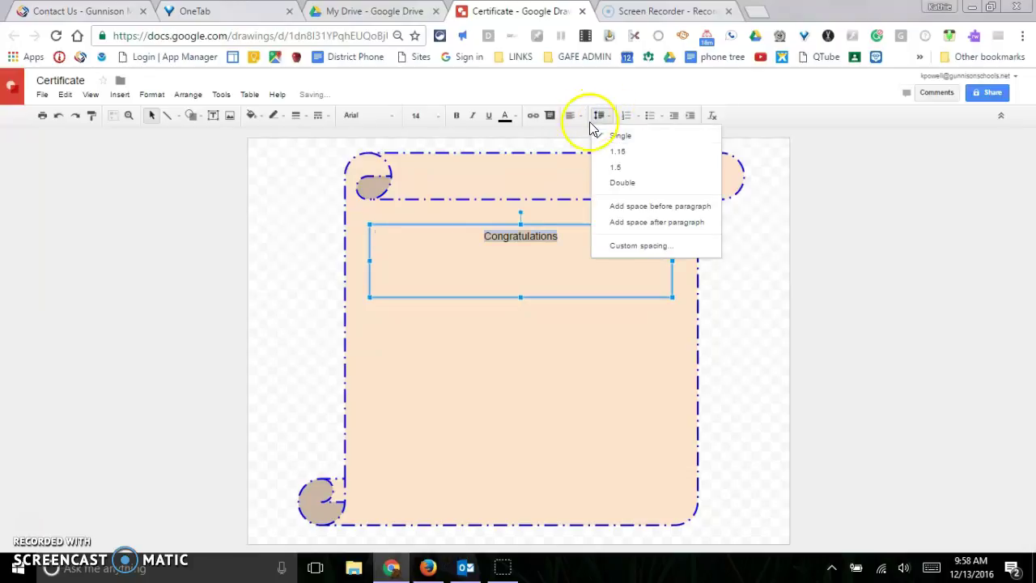
pyautogui.click(597, 153)
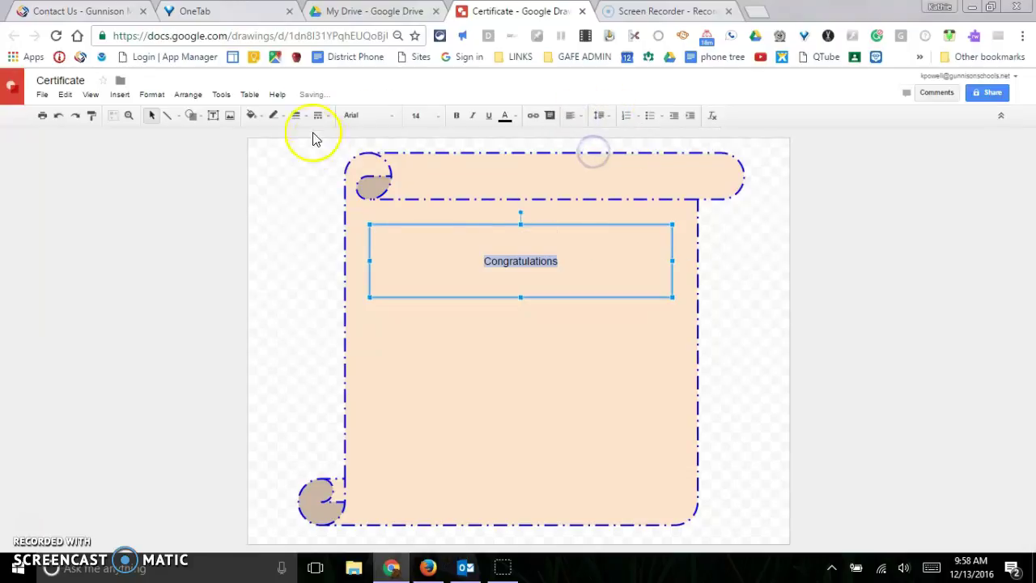
# Step: Style Congratulations in Pinyon Script, size 60, pinkish magenta
pyautogui.click(395, 116)
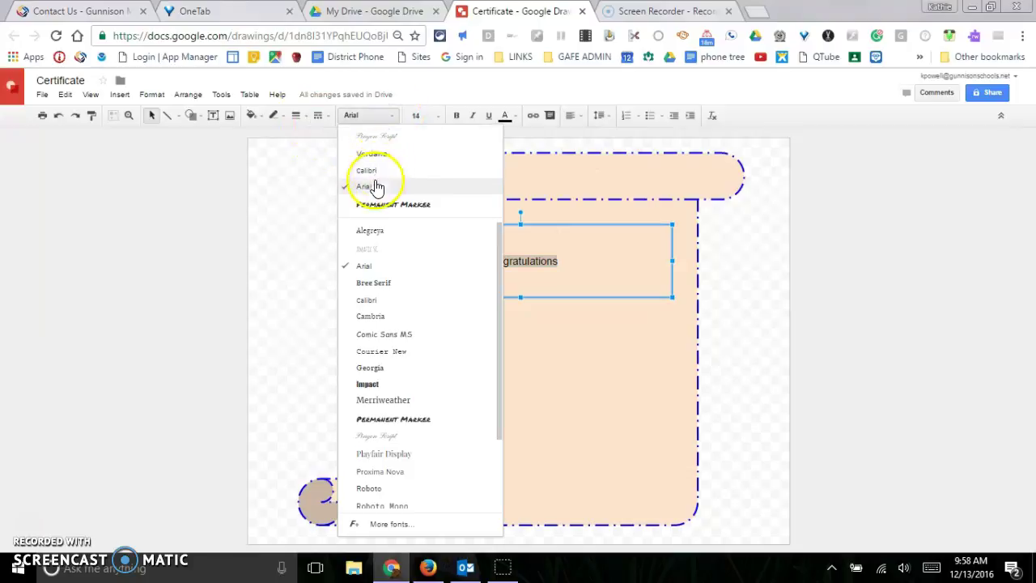
pyautogui.click(391, 136)
pyautogui.click(438, 116)
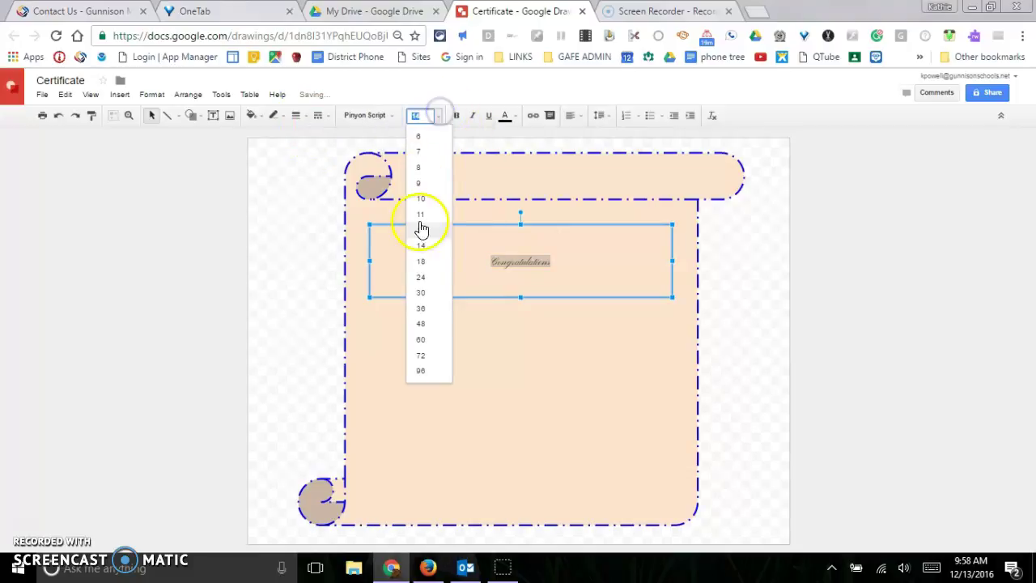
pyautogui.click(428, 339)
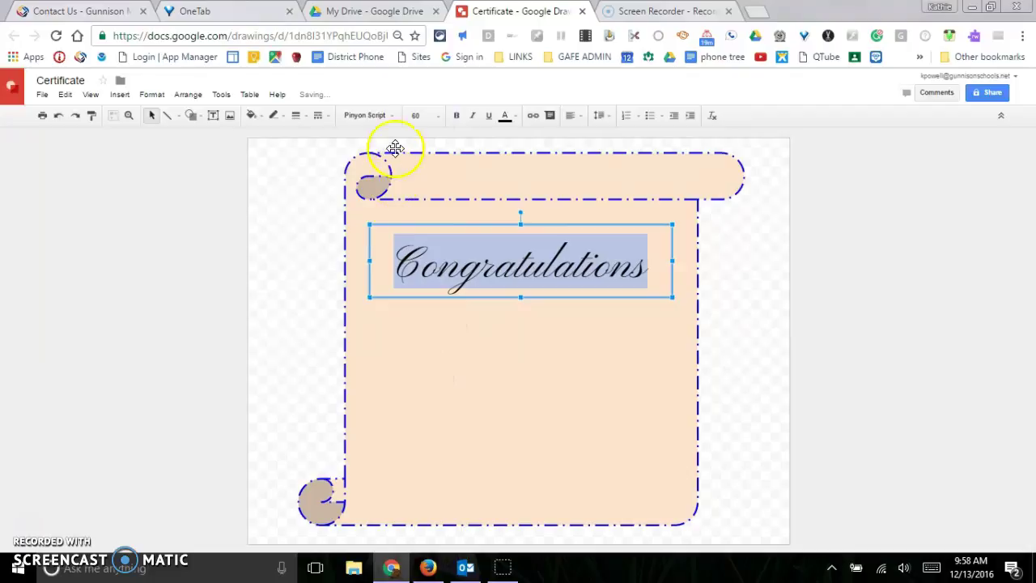
pyautogui.click(505, 116)
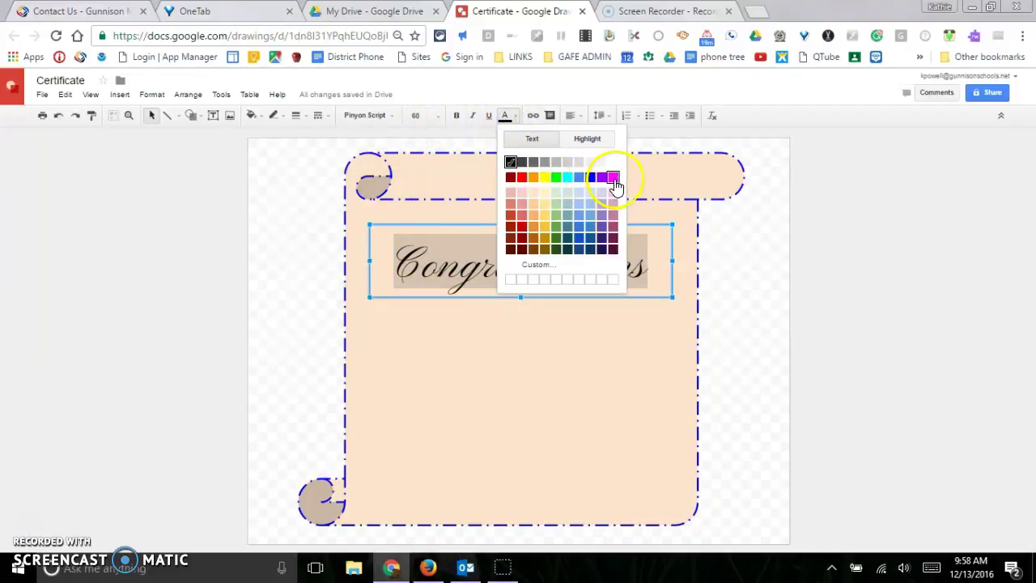
pyautogui.click(613, 221)
pyautogui.click(571, 339)
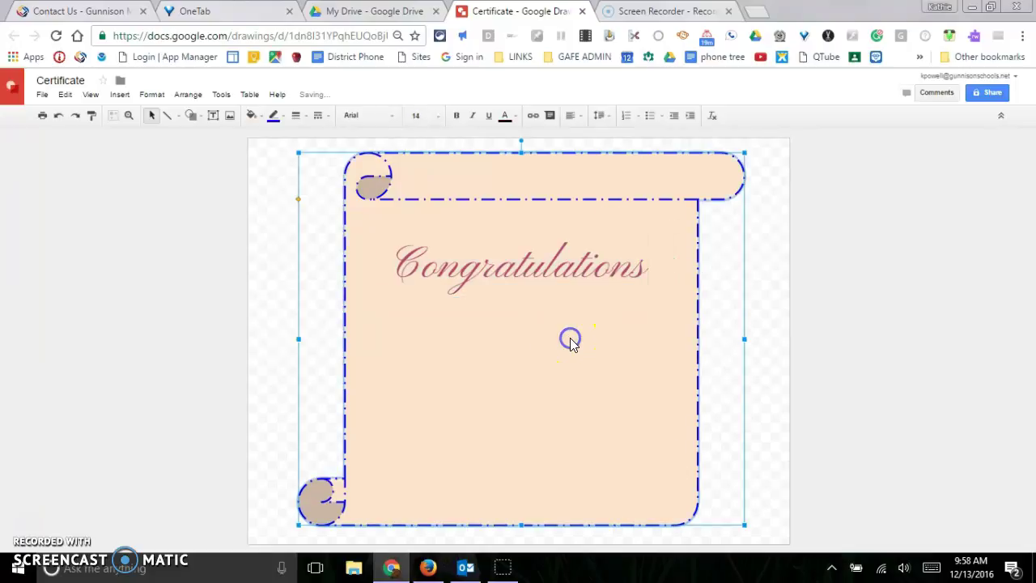
# Step: Search Insert image for 'diploma' and pick the rolled diploma with red ribbon
pyautogui.click(229, 114)
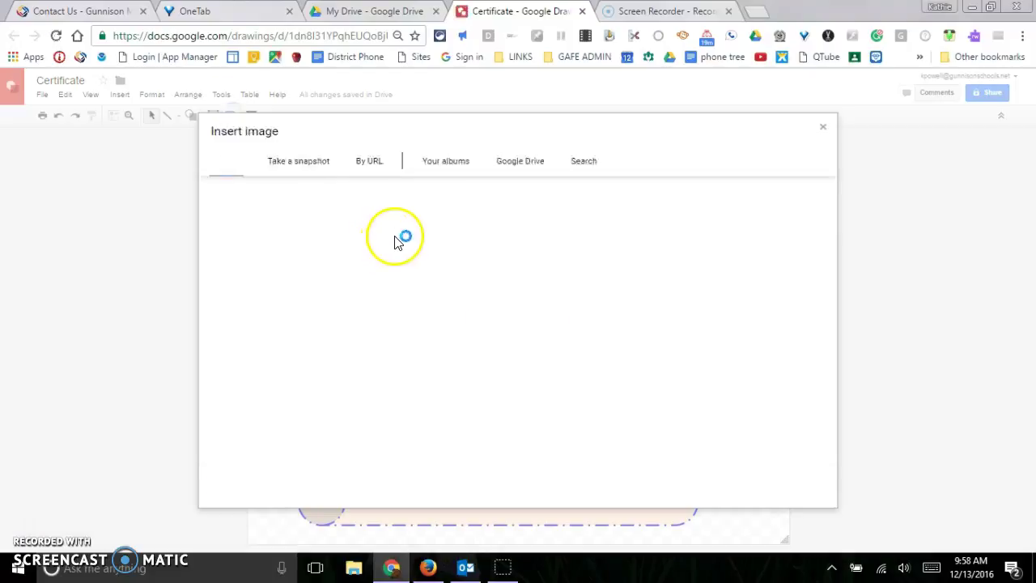
pyautogui.click(580, 162)
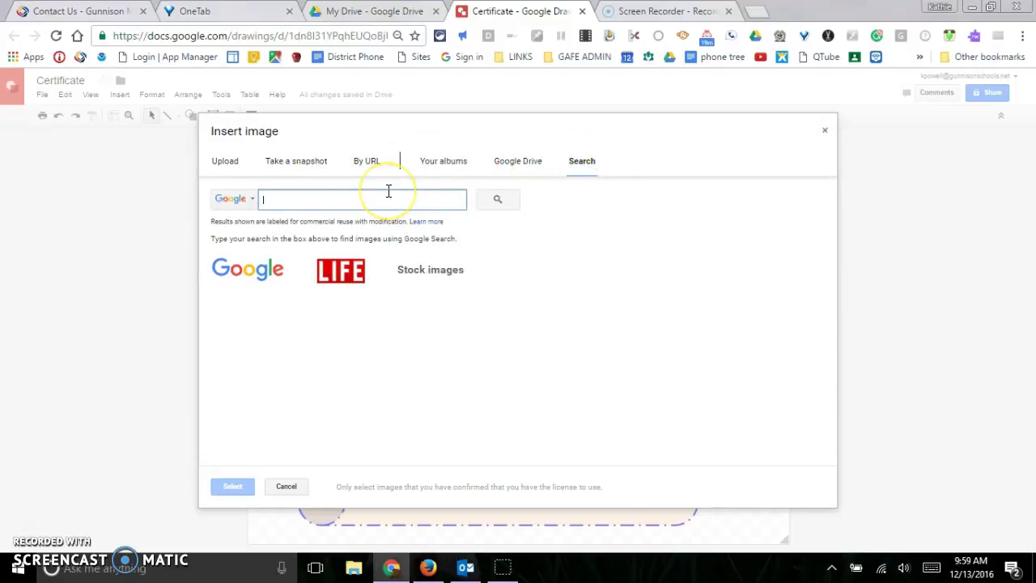
pyautogui.press('Return')
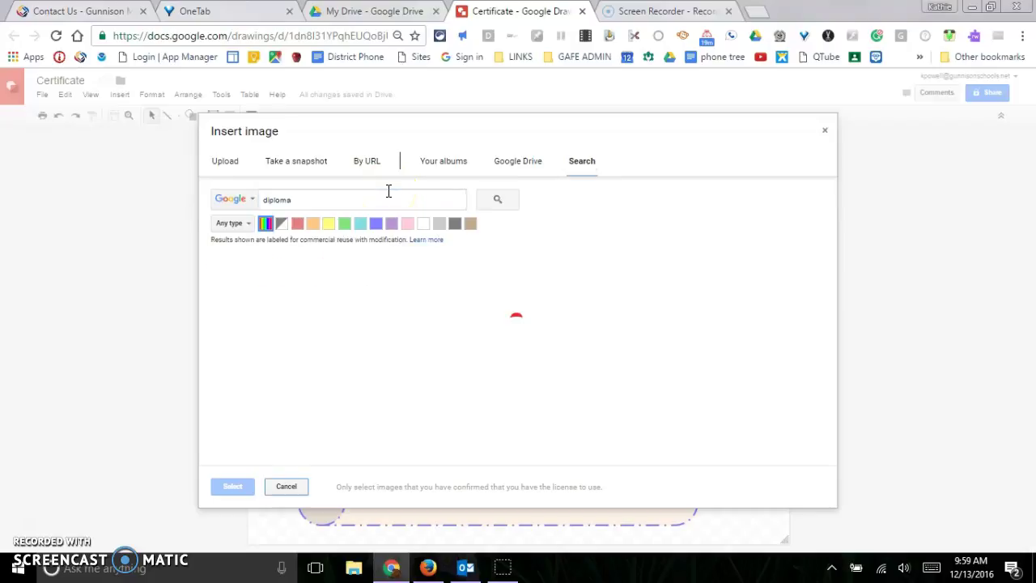
pyautogui.click(248, 296)
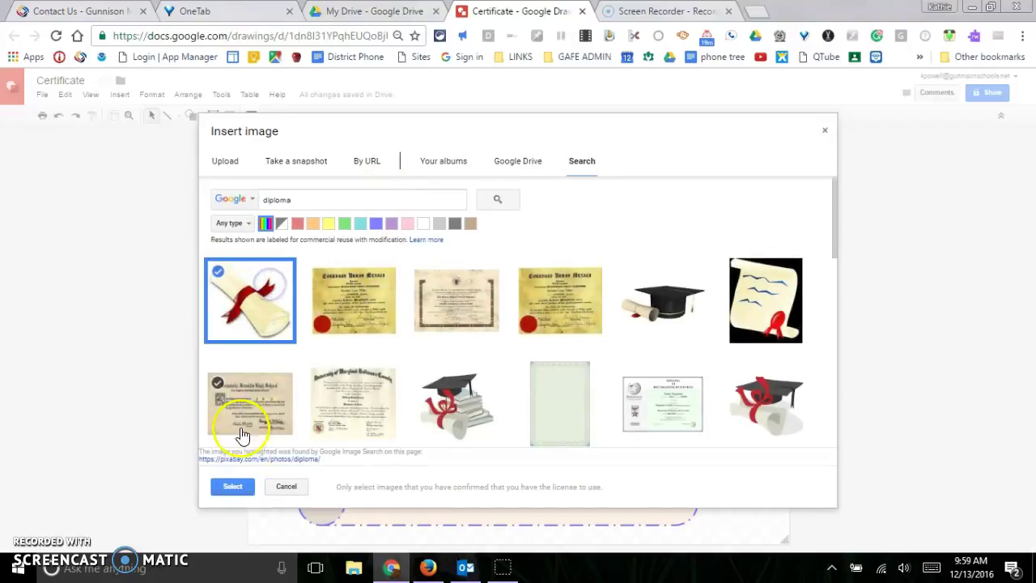
# Step: Insert the diploma, shrink it, place it under Congratulations and tilt it slightly clockwise
pyautogui.click(242, 489)
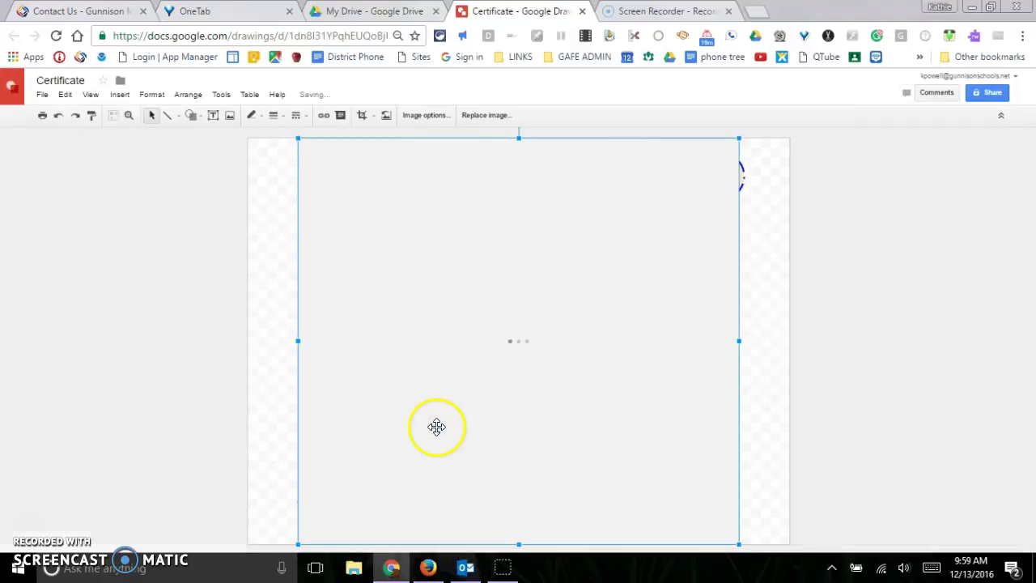
pyautogui.moveTo(296, 139); pyautogui.dragTo(516, 336)
pyautogui.moveTo(579, 378); pyautogui.dragTo(490, 345)
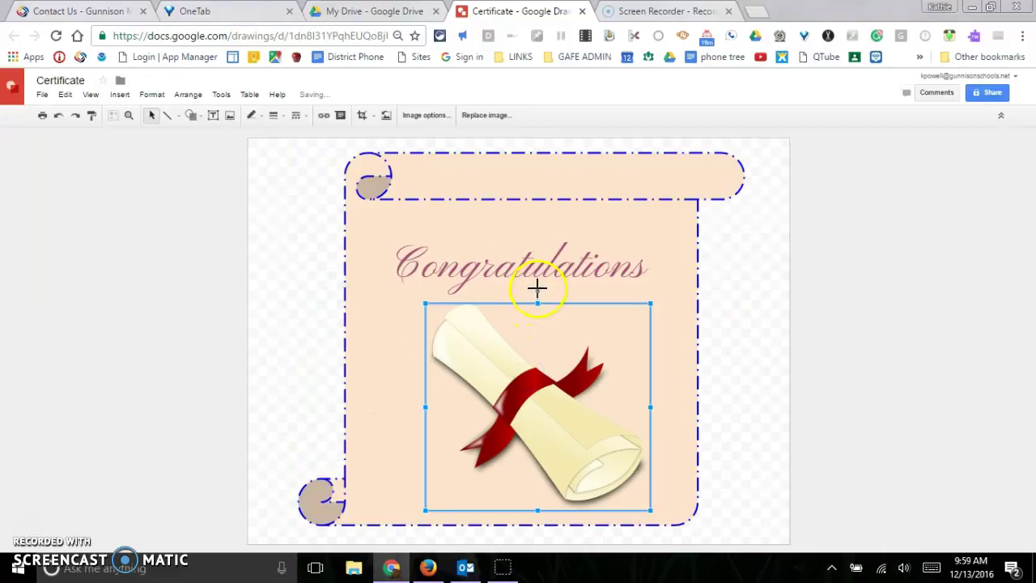
pyautogui.moveTo(539, 291); pyautogui.dragTo(567, 313)
# Step: Nudge the scroll, text and diploma rightward, then undo those moves
pyautogui.click(645, 232)
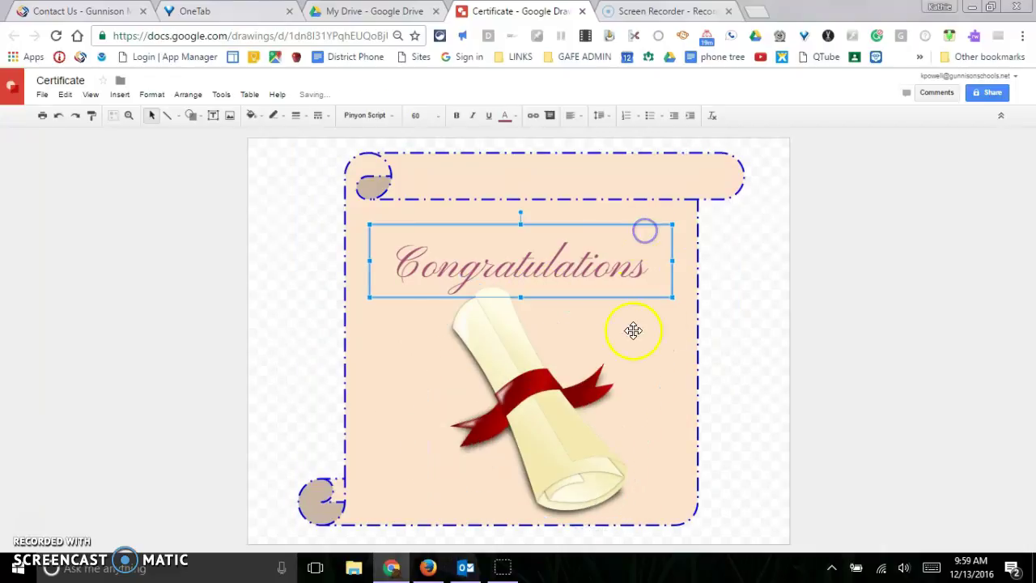
pyautogui.click(579, 340)
pyautogui.click(710, 270)
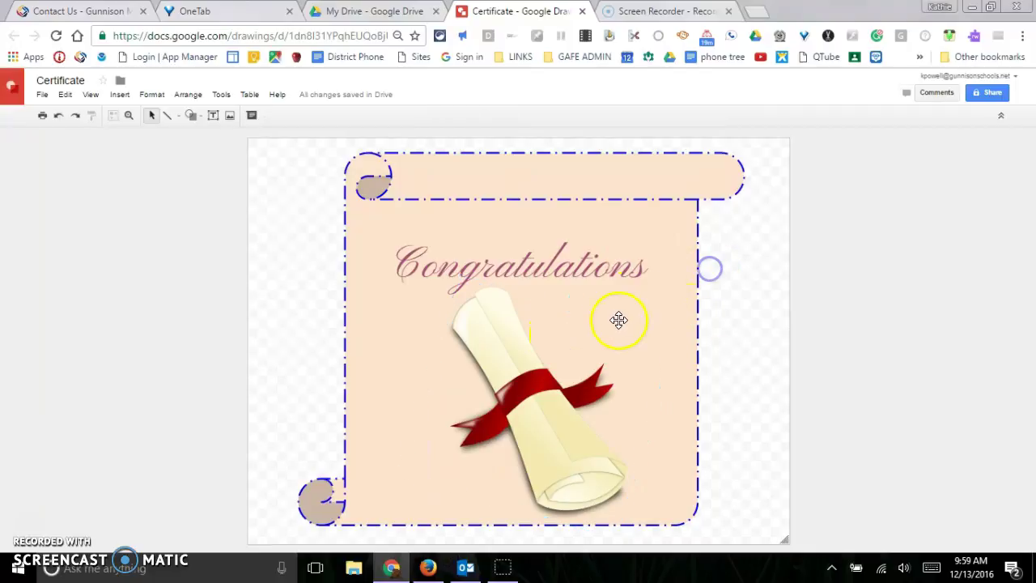
pyautogui.moveTo(651, 318); pyautogui.dragTo(625, 322)
pyautogui.moveTo(657, 290); pyautogui.dragTo(674, 289)
pyautogui.moveTo(629, 327); pyautogui.dragTo(649, 326)
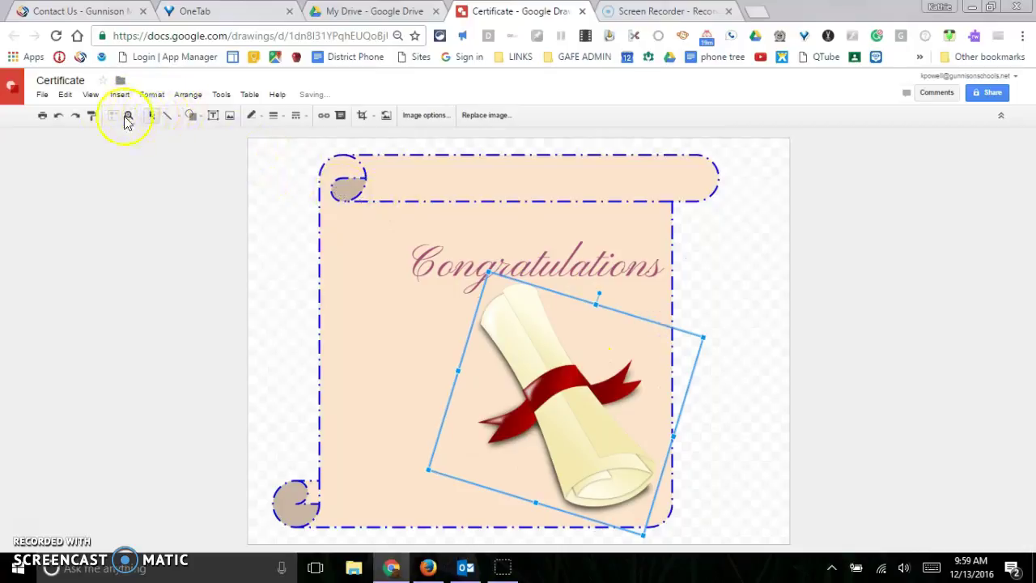
pyautogui.click(58, 116)
pyautogui.click(58, 116)
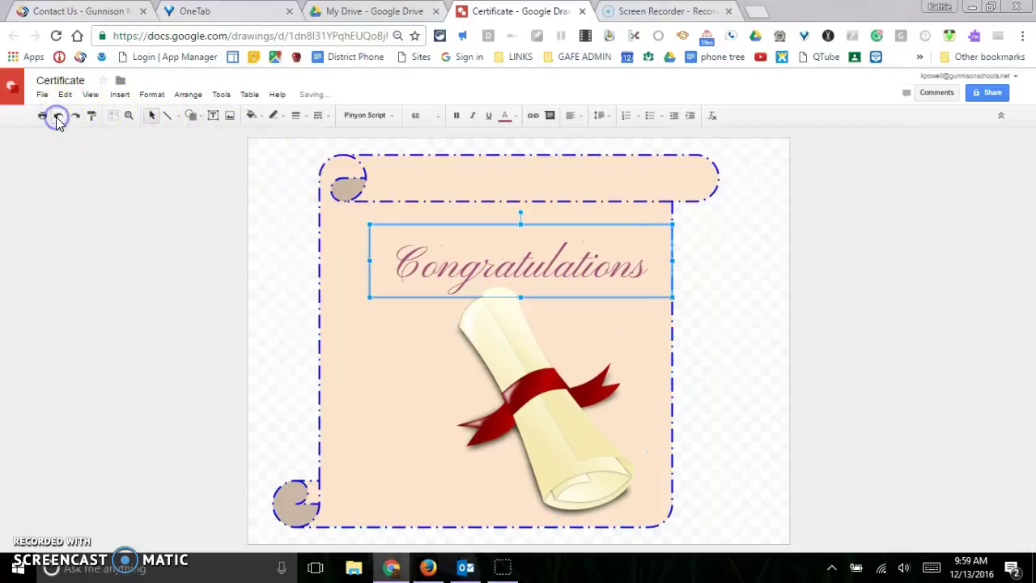
pyautogui.click(58, 116)
pyautogui.click(58, 116)
pyautogui.click(58, 116)
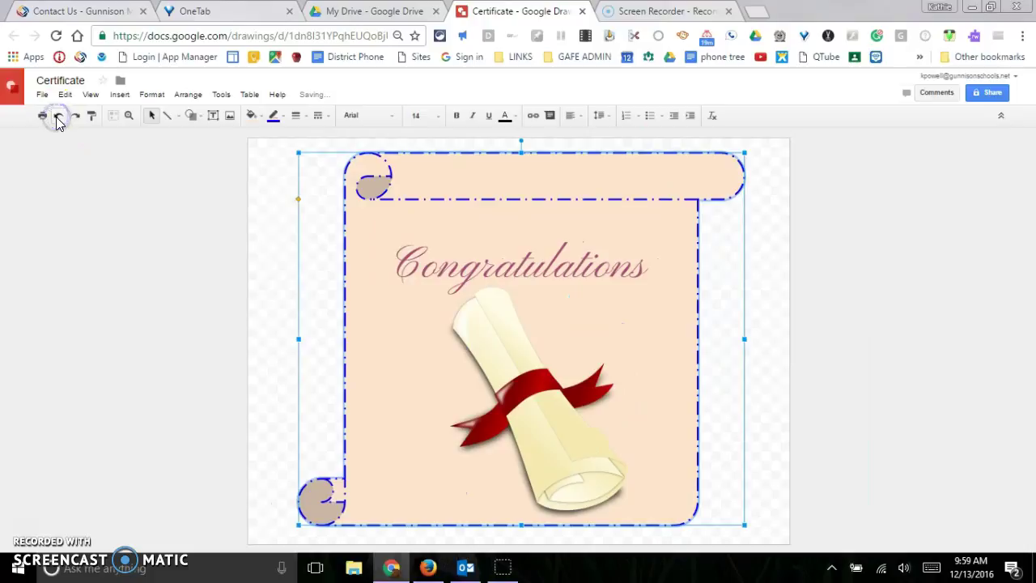
# Step: Select all objects with Ctrl+A and group them into one
pyautogui.click(763, 306)
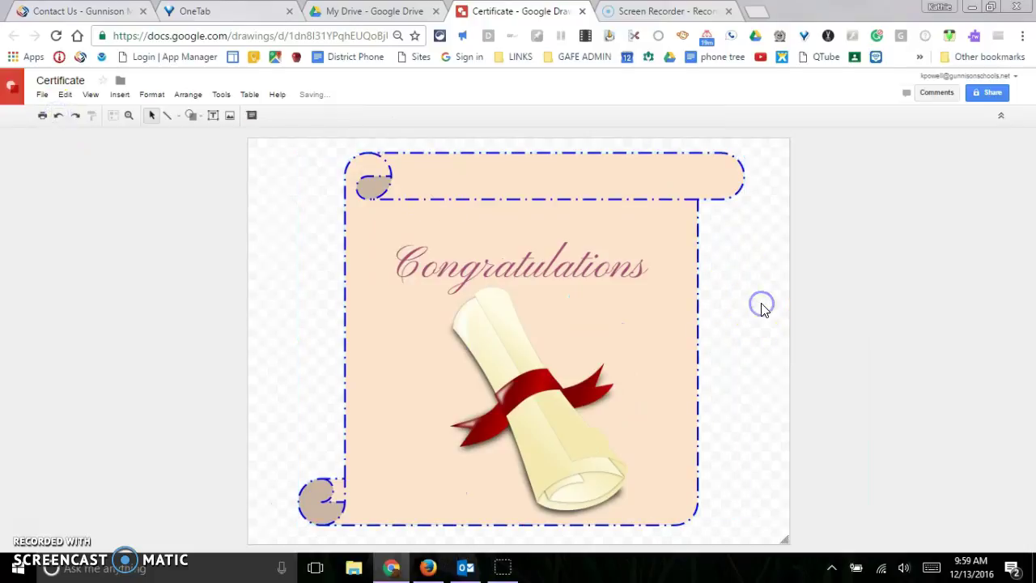
pyautogui.click(629, 322)
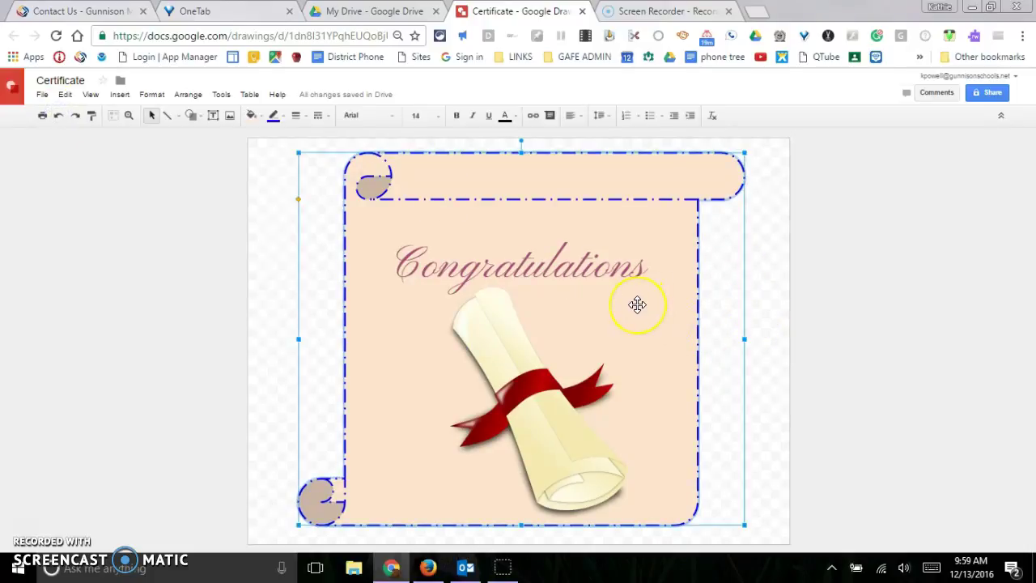
pyautogui.hotkey('ctrl', 'a')
pyautogui.click(65, 94)
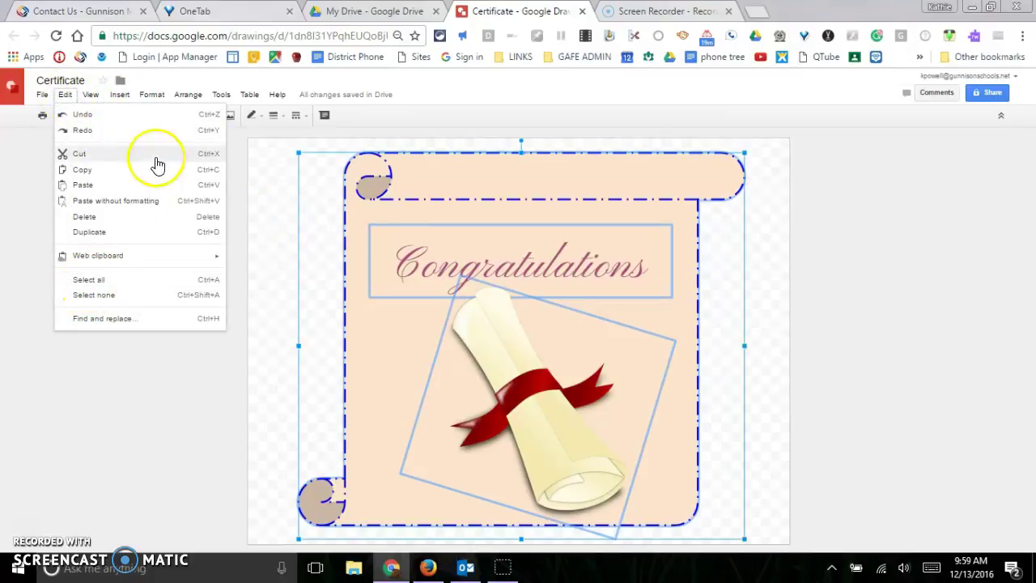
pyautogui.moveTo(195, 101)
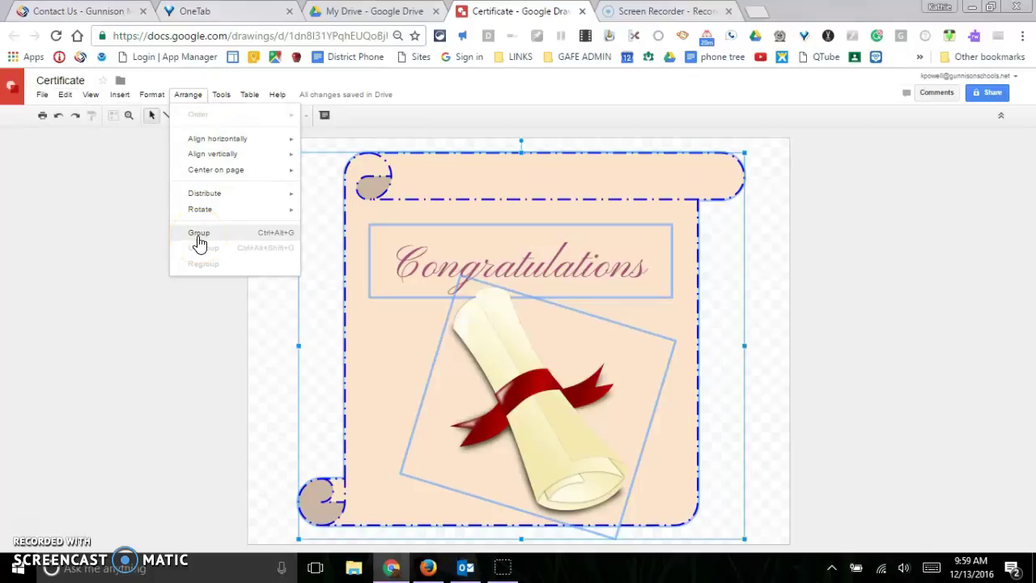
pyautogui.click(199, 233)
# Step: Shift the grouped certificate right, then back slightly left
pyautogui.moveTo(619, 280); pyautogui.dragTo(744, 293)
pyautogui.moveTo(659, 294); pyautogui.dragTo(607, 292)
pyautogui.click(746, 276)
pyautogui.doubleClick(597, 268)
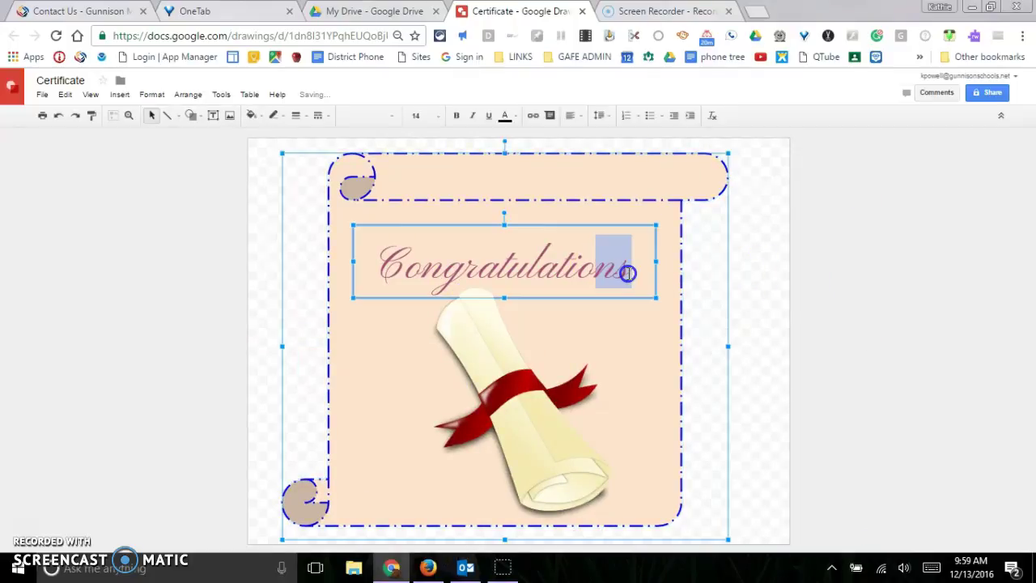
pyautogui.click(701, 270)
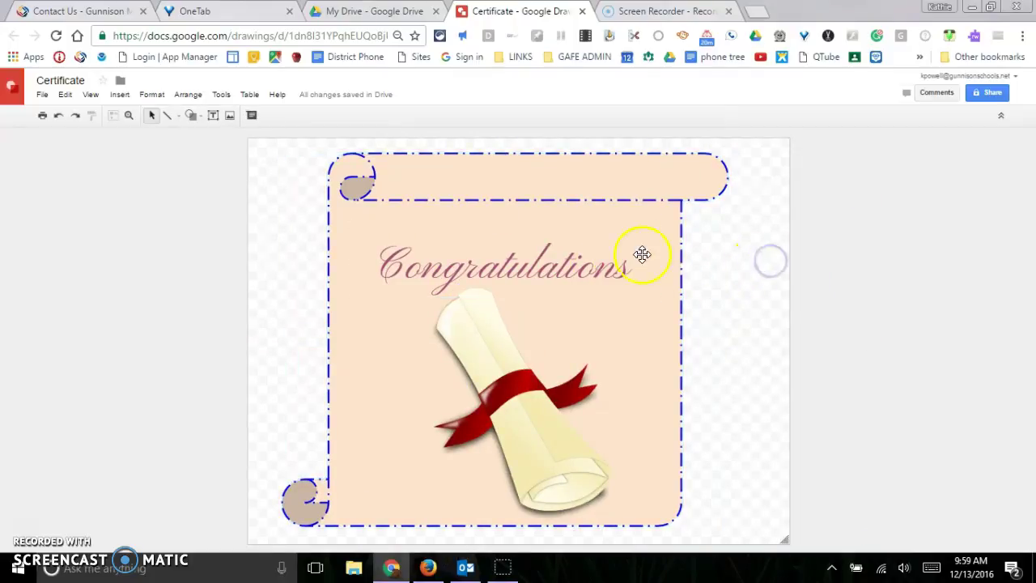
pyautogui.click(372, 15)
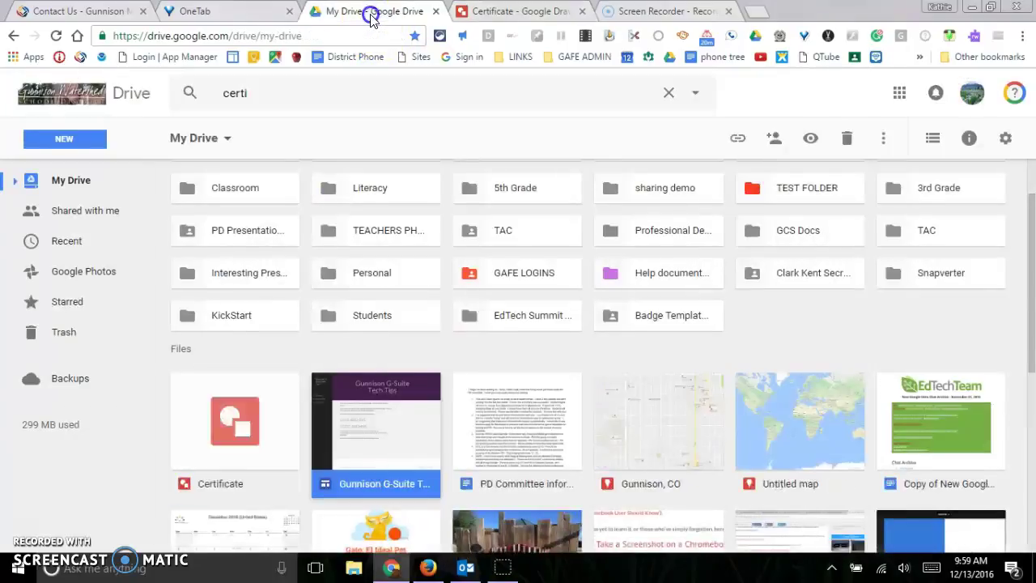
pyautogui.click(202, 429)
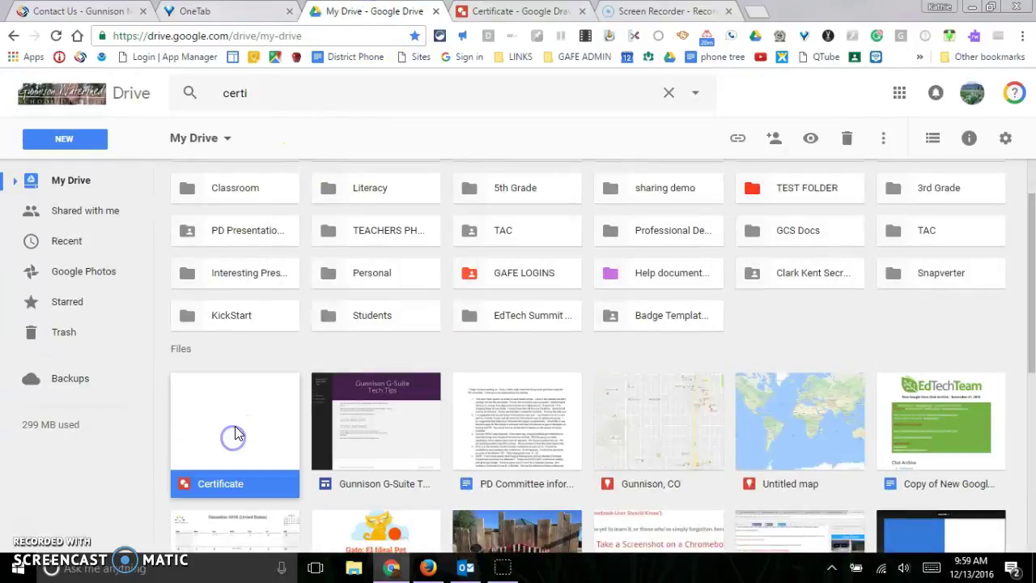
pyautogui.click(512, 14)
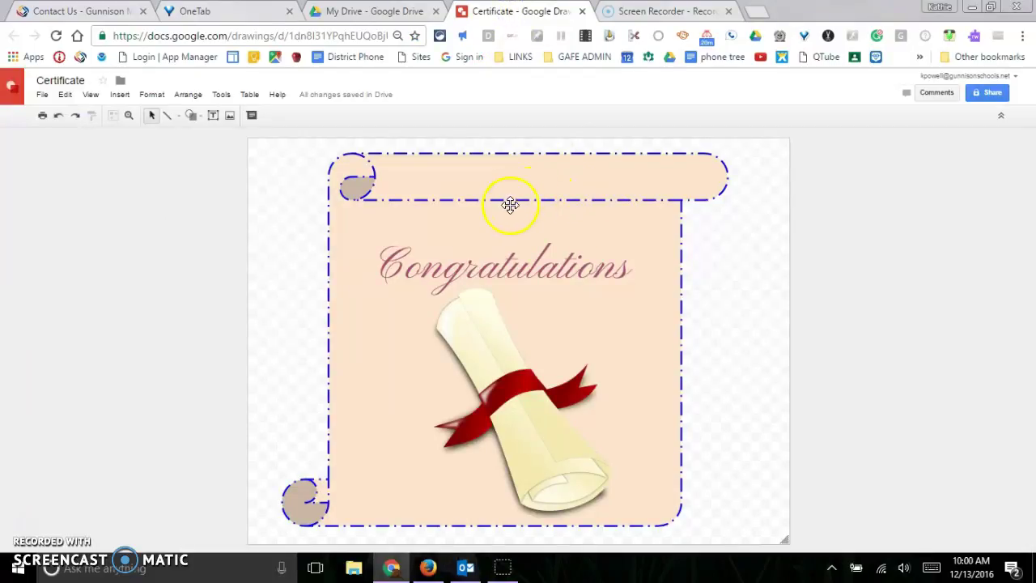
# Step: Download the drawing as Certificate.jpg and preview it in Photos
pyautogui.click(43, 96)
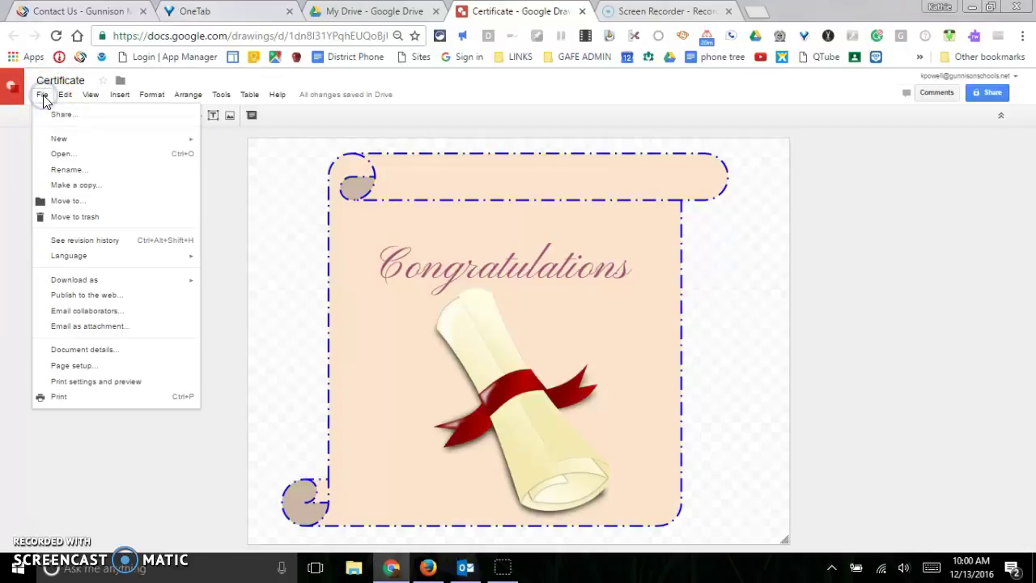
pyautogui.moveTo(71, 279)
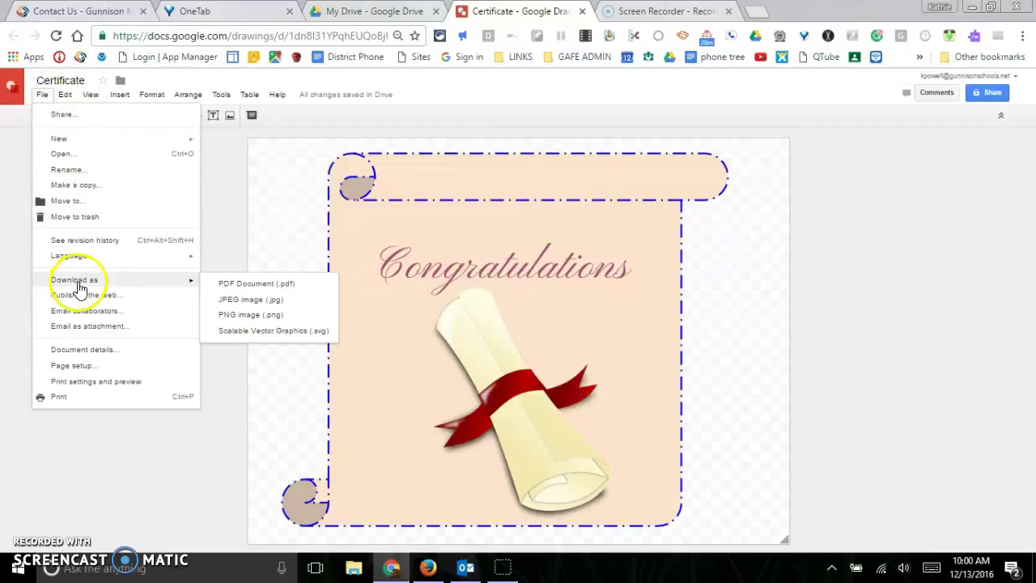
pyautogui.click(238, 301)
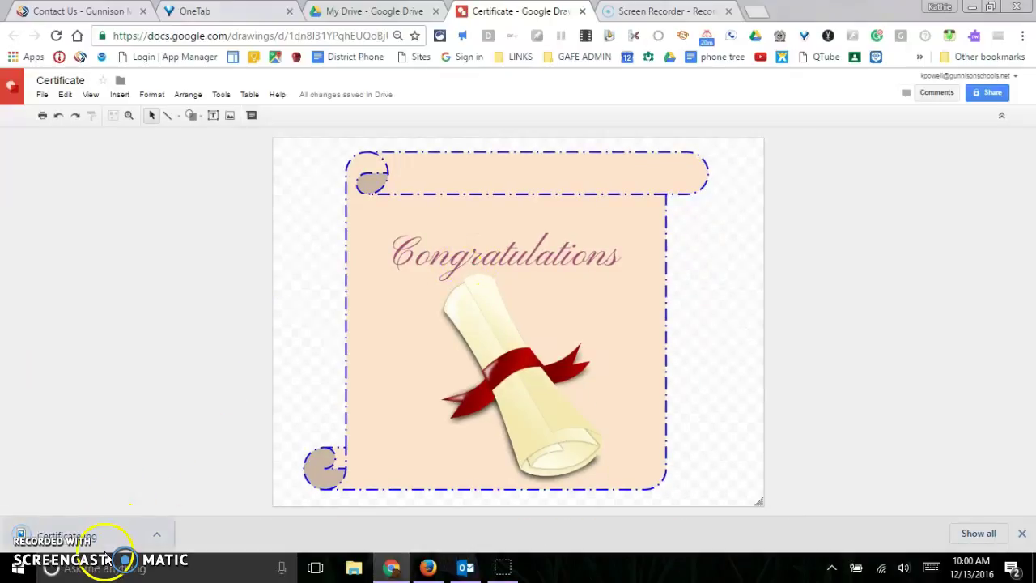
pyautogui.click(137, 528)
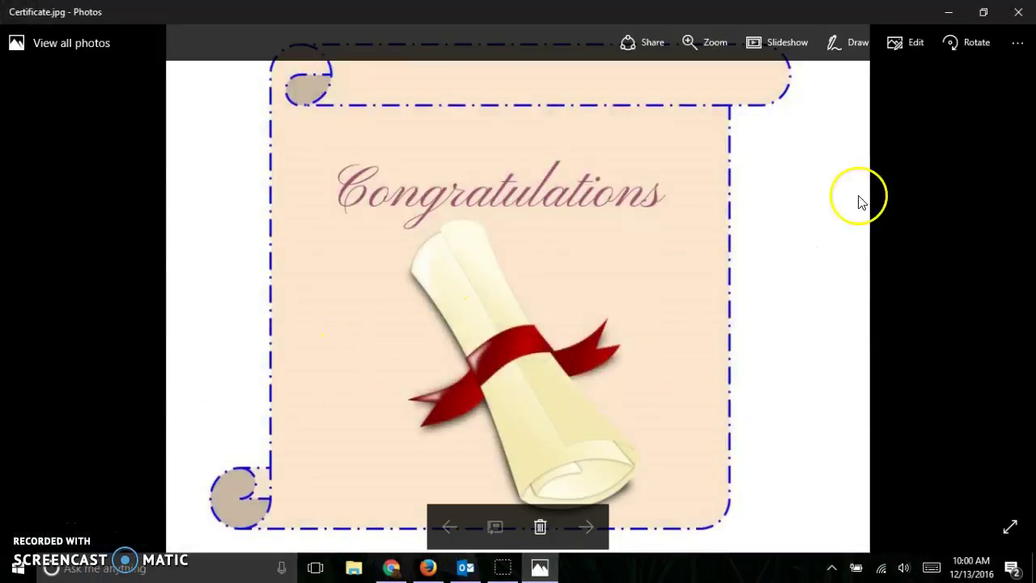
pyautogui.click(1020, 13)
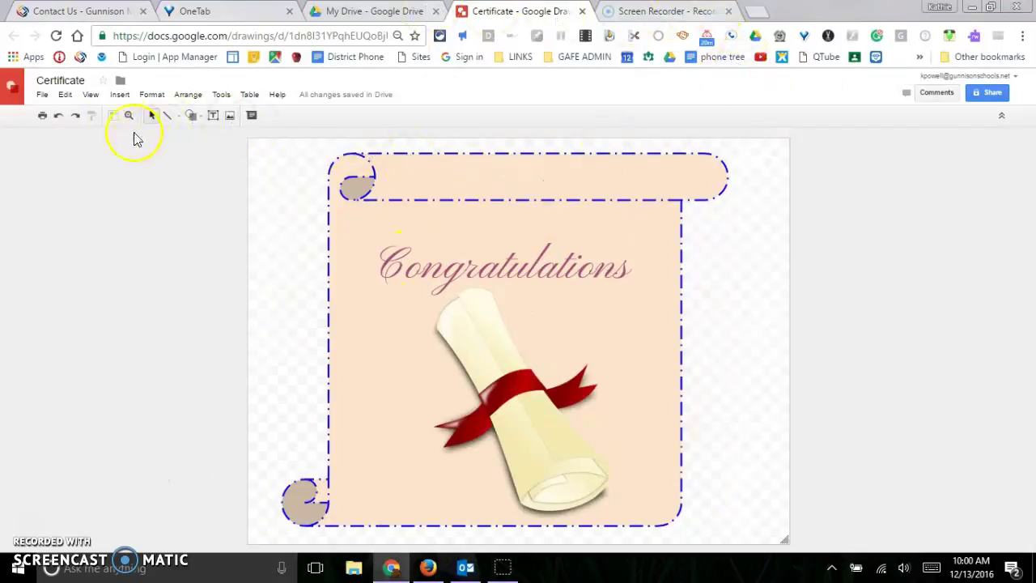
# Step: Start a file upload from Google Drive's New menu
pyautogui.click(380, 11)
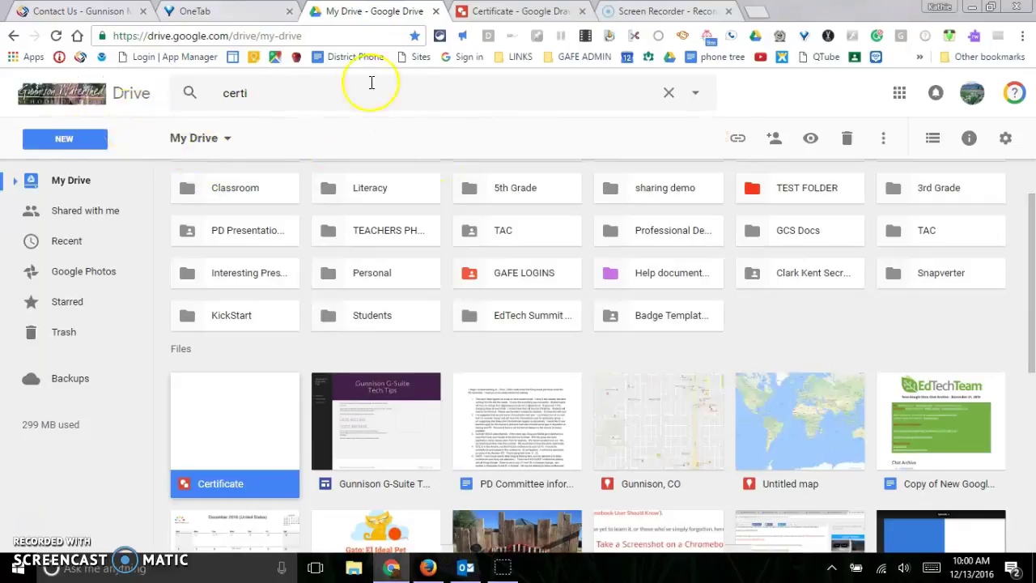
pyautogui.click(85, 139)
pyautogui.click(97, 204)
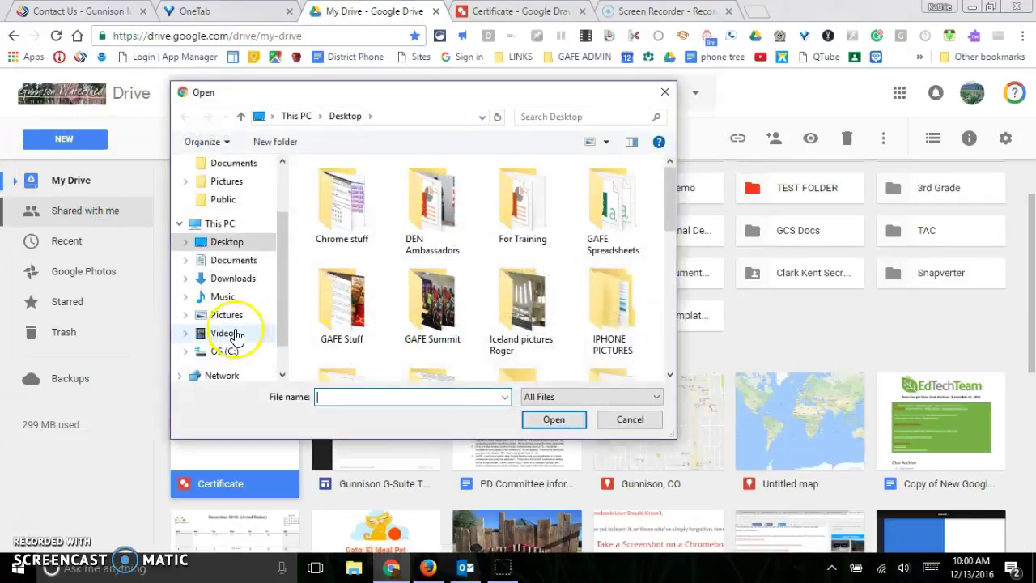
# Step: Pick Certificate.jpg in the Downloads folder and upload it
pyautogui.scroll(-3, 429, 296)
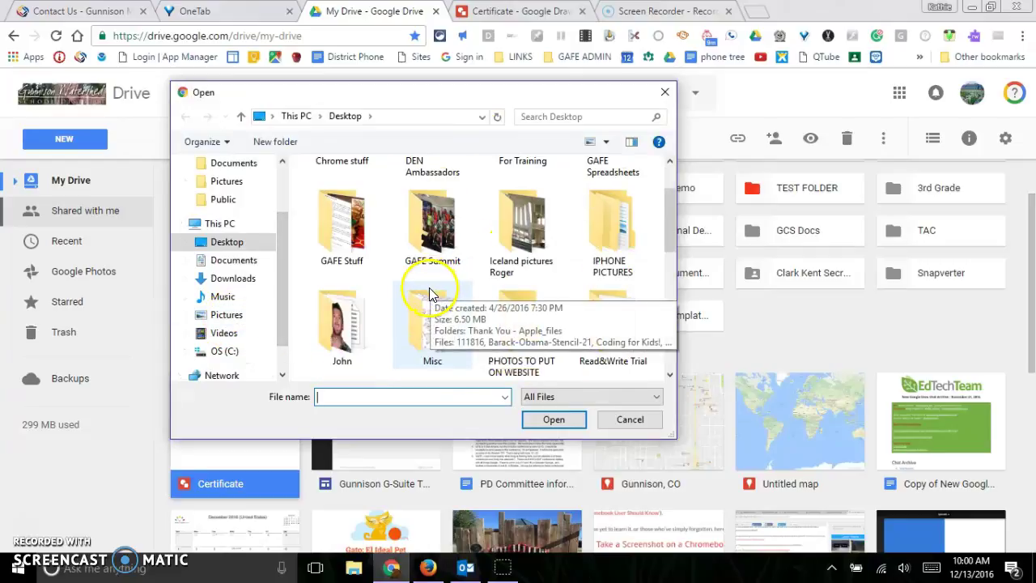
pyautogui.click(226, 181)
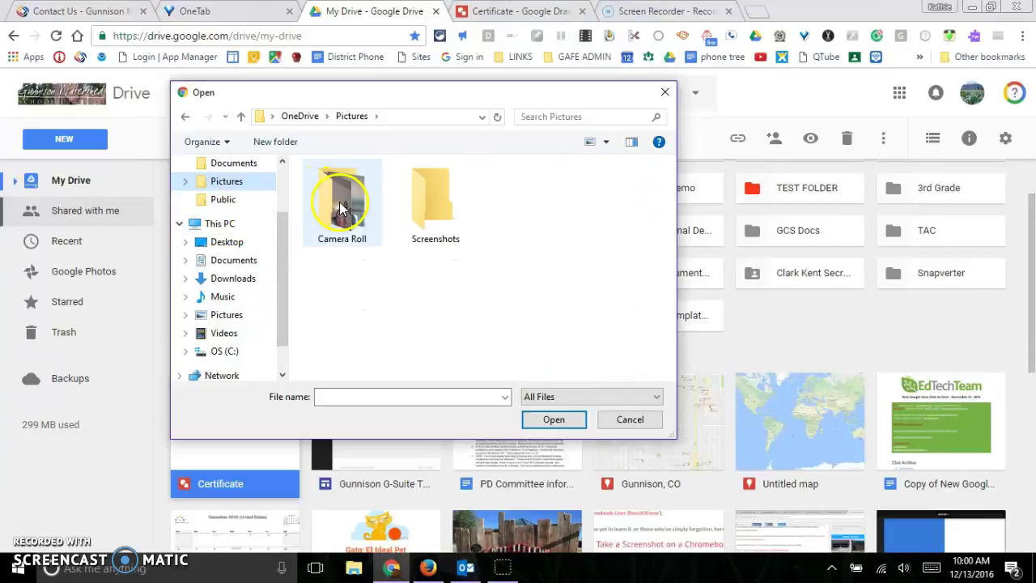
pyautogui.click(217, 283)
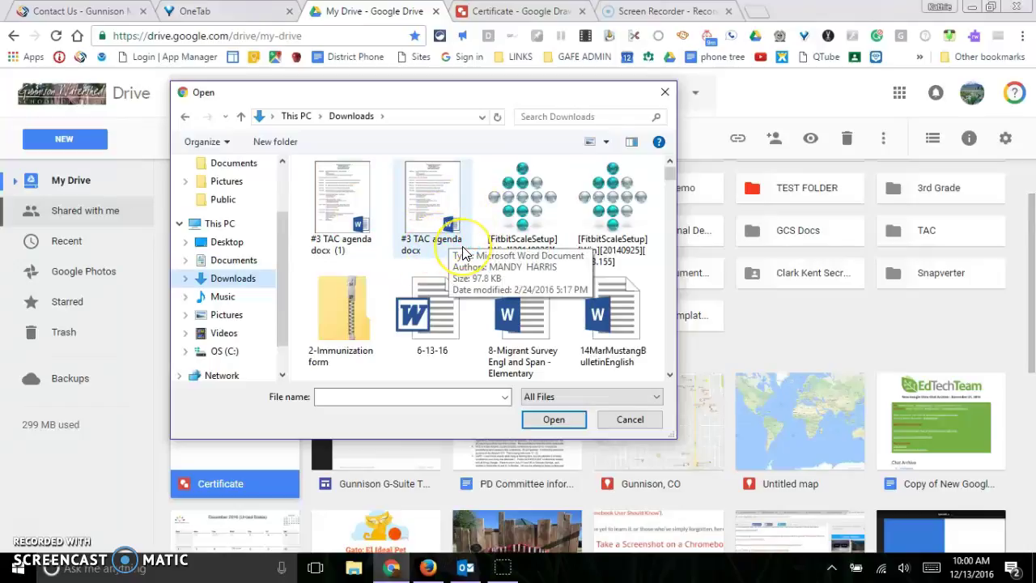
pyautogui.scroll(-3, 486, 315)
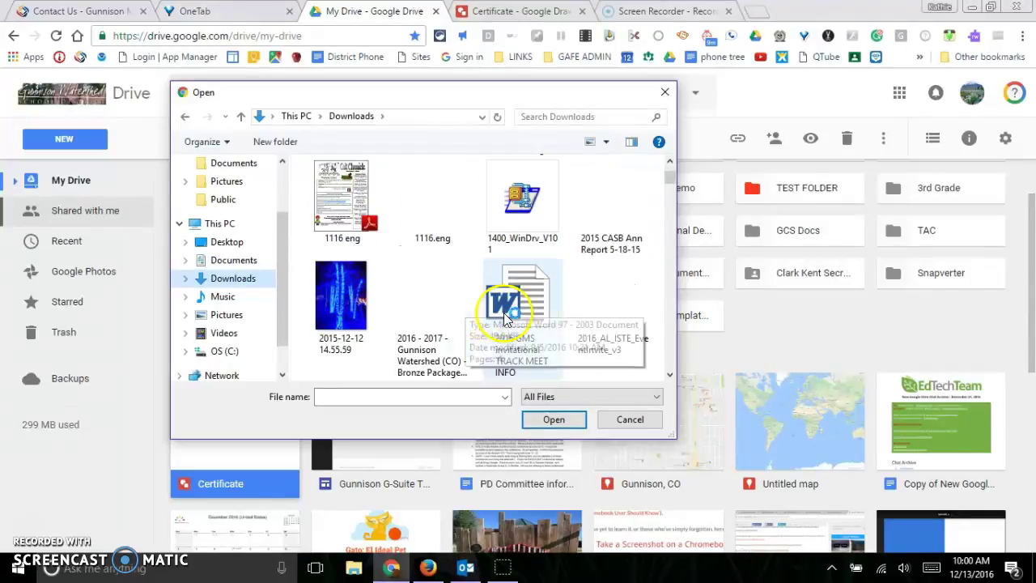
pyautogui.scroll(-1, 513, 318)
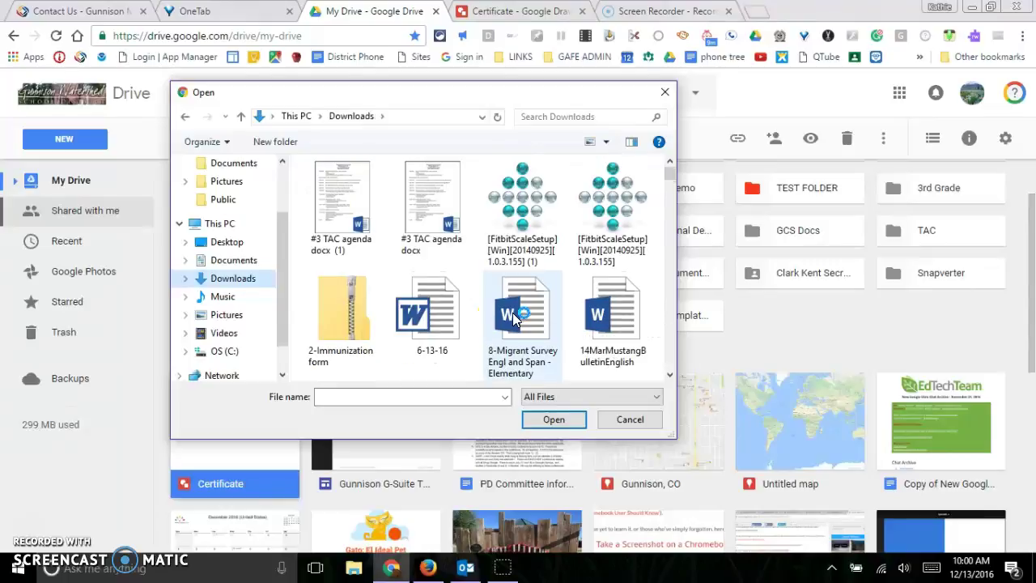
pyautogui.scroll(-15, 512, 312)
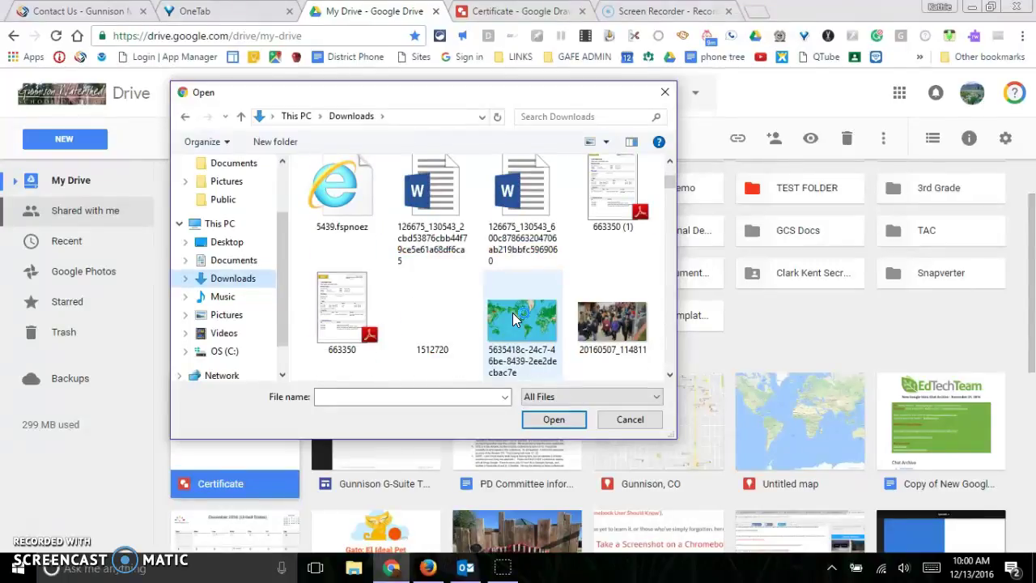
pyautogui.scroll(-6, 513, 312)
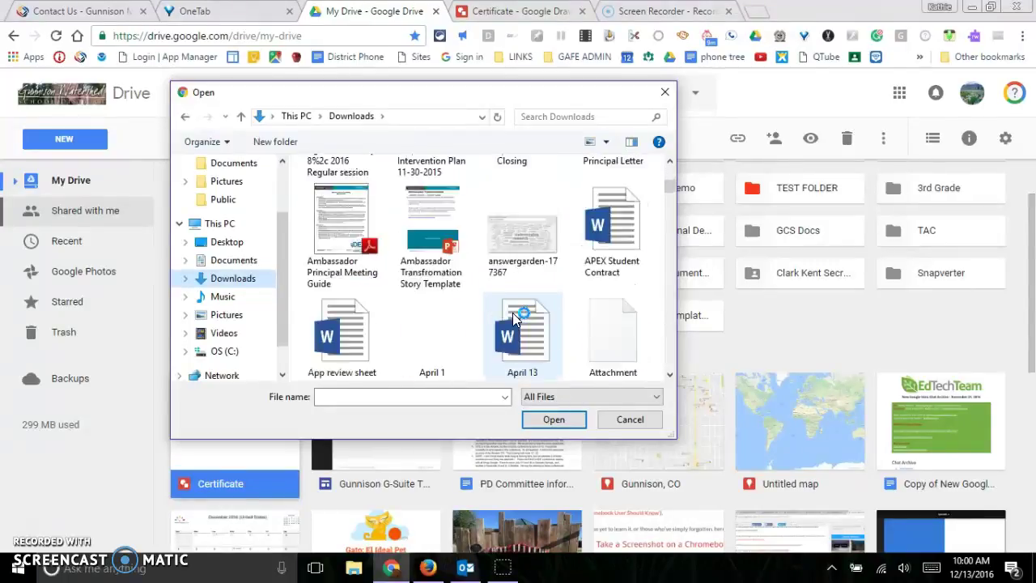
pyautogui.scroll(-8, 512, 316)
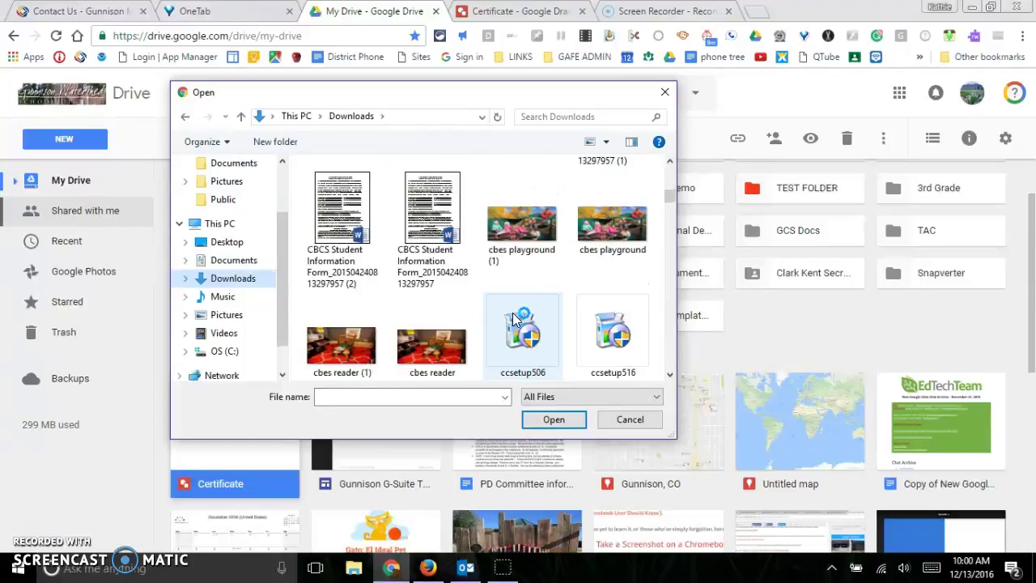
pyautogui.scroll(-2, 513, 318)
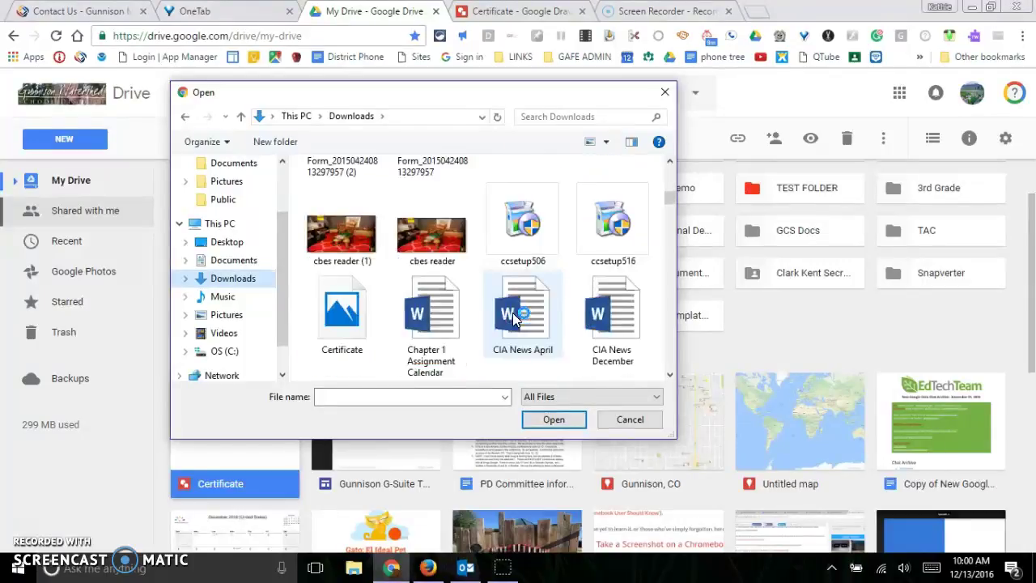
pyautogui.click(338, 311)
pyautogui.click(554, 419)
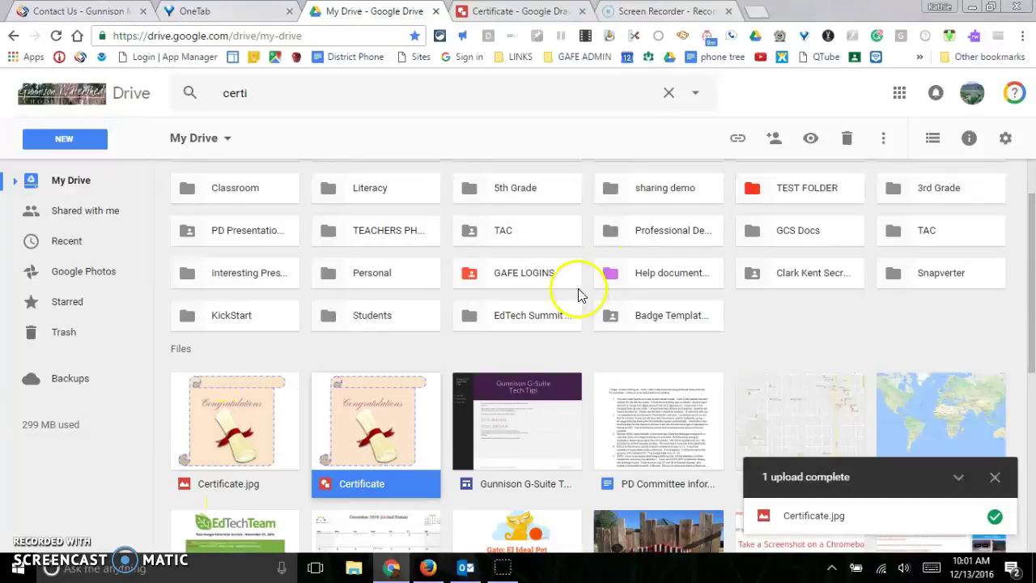
# Step: Create a new Doc and insert Certificate.jpg found by searching Drive images for 'certificate'
pyautogui.click(72, 141)
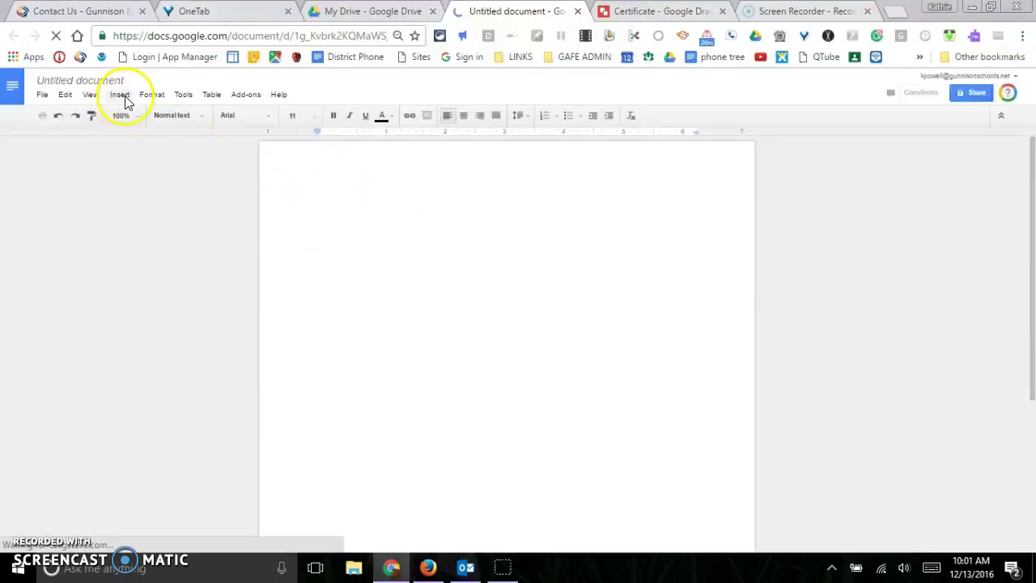
pyautogui.click(121, 94)
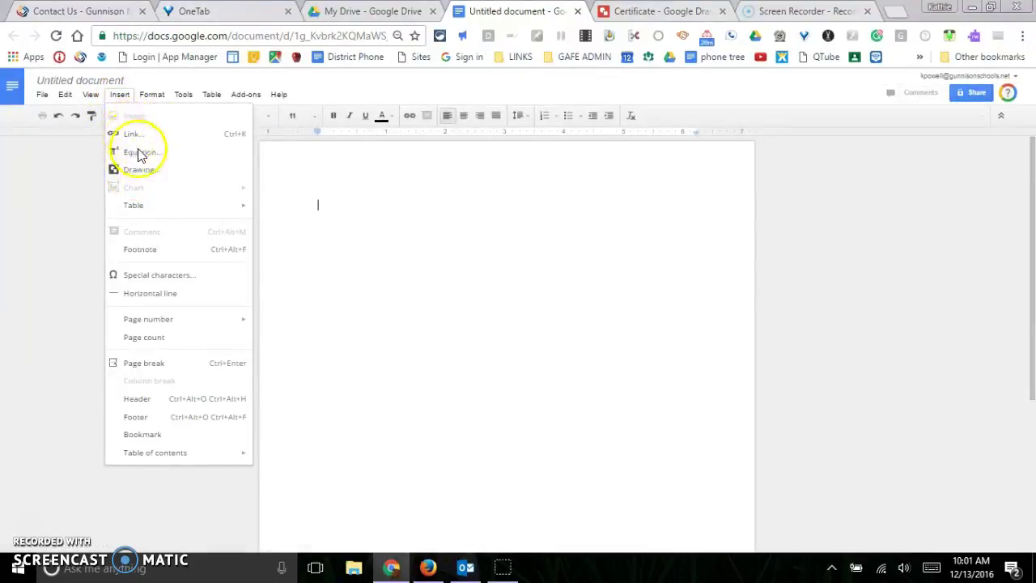
pyautogui.click(133, 117)
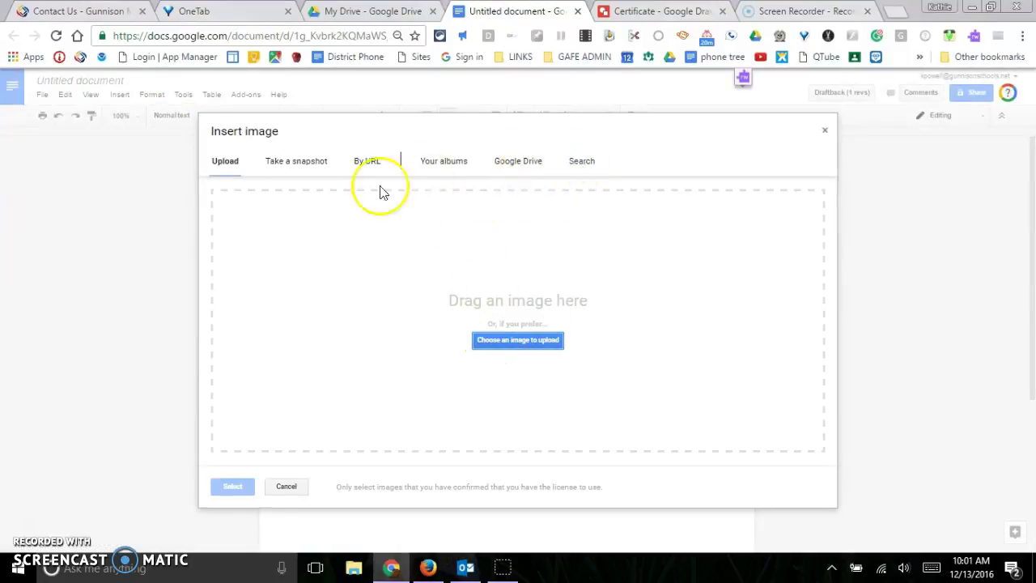
pyautogui.click(516, 161)
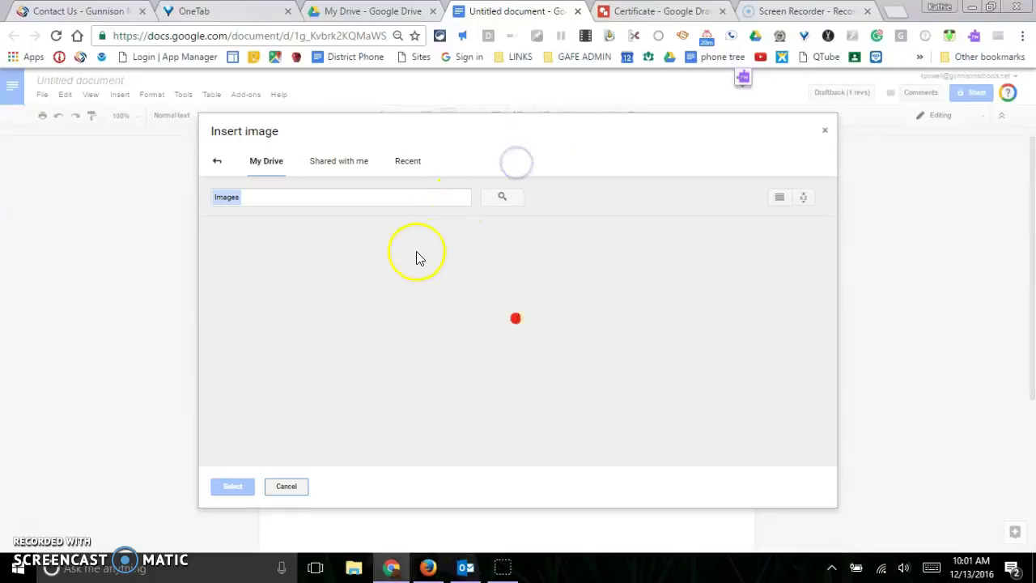
pyautogui.click(306, 199)
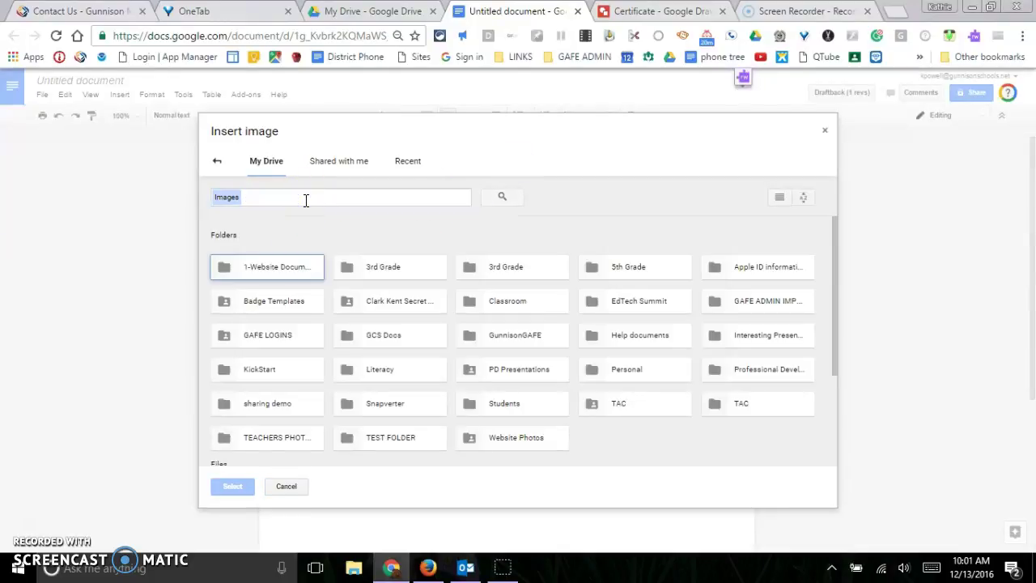
pyautogui.write('certificate')
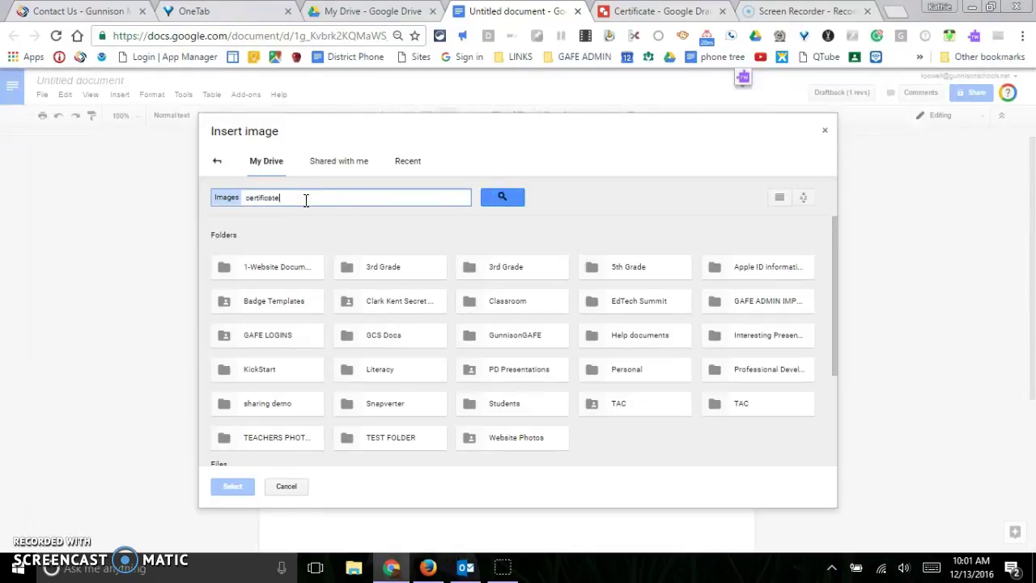
pyautogui.press('Return')
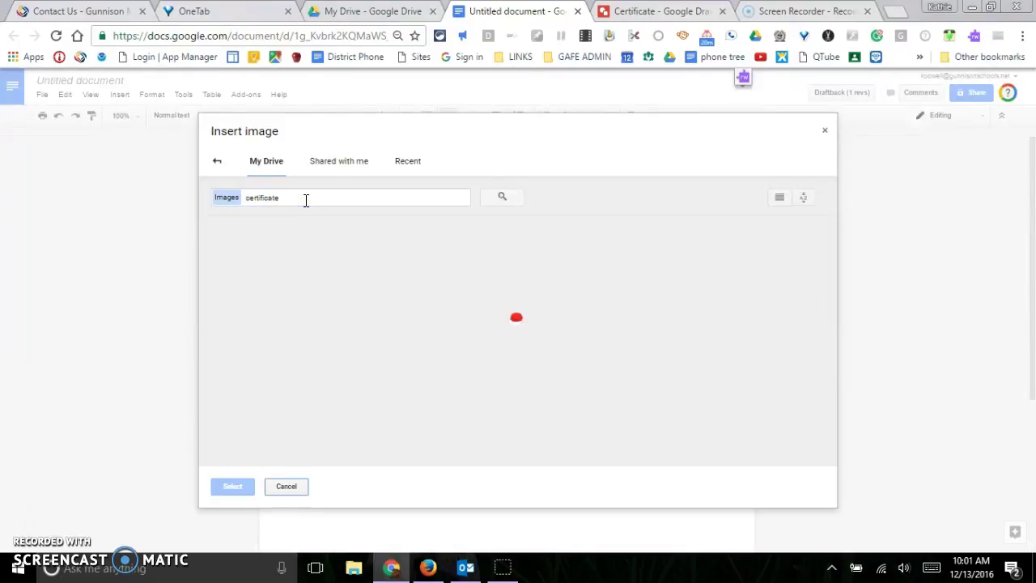
pyautogui.click(241, 287)
pyautogui.click(215, 488)
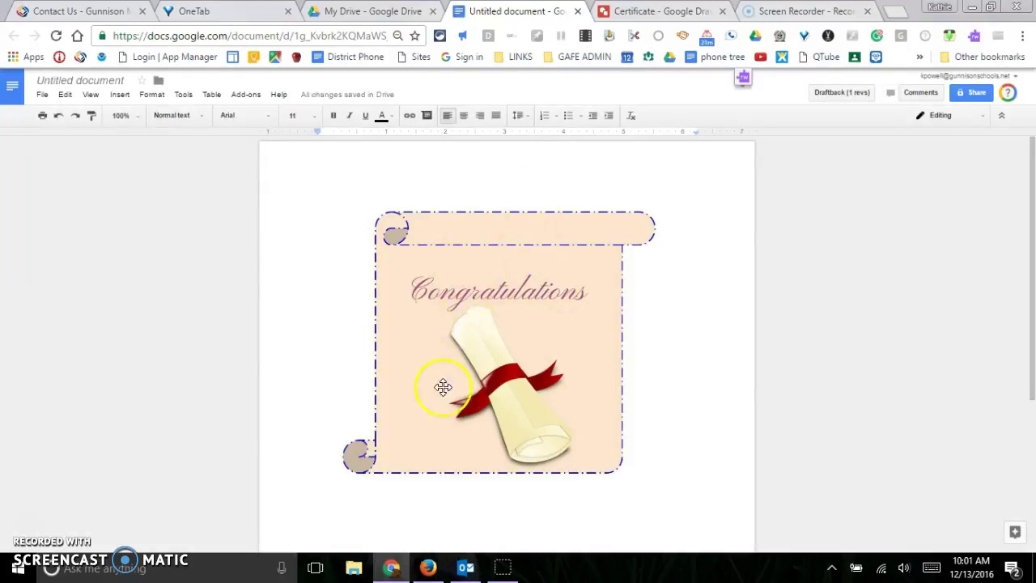
# Step: Enlarge the inserted certificate image on the page
pyautogui.click(479, 297)
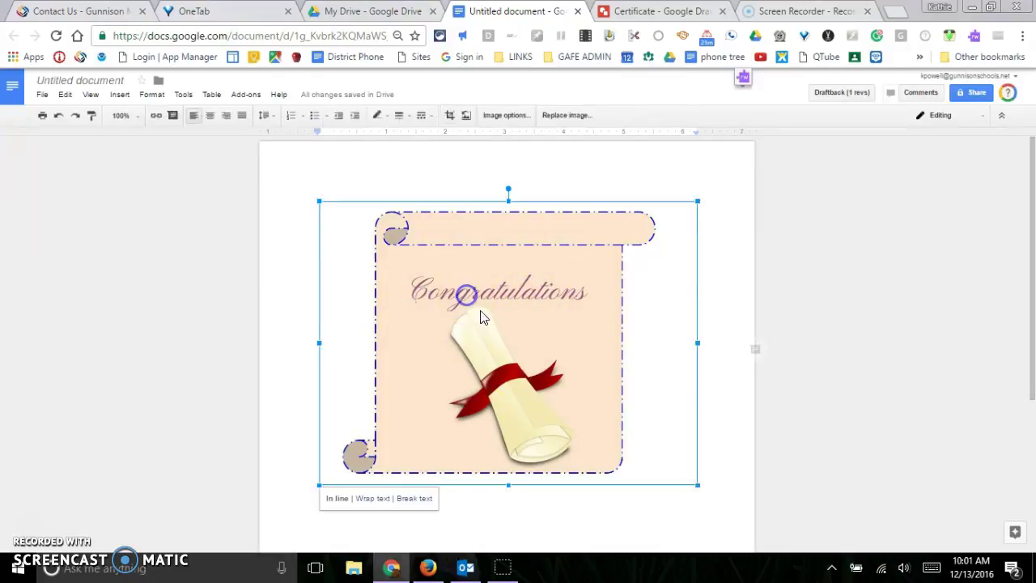
pyautogui.moveTo(697, 485); pyautogui.dragTo(696, 524)
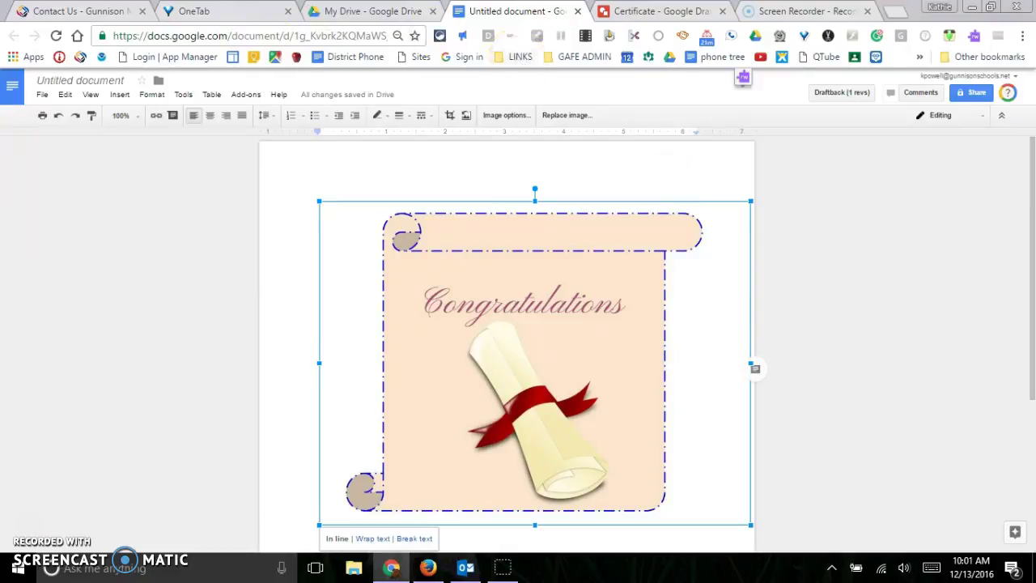
pyautogui.click(369, 11)
# Step: Create a new Google Doc and insert a drawing of a Callouts ribbon banner shape
pyautogui.click(76, 138)
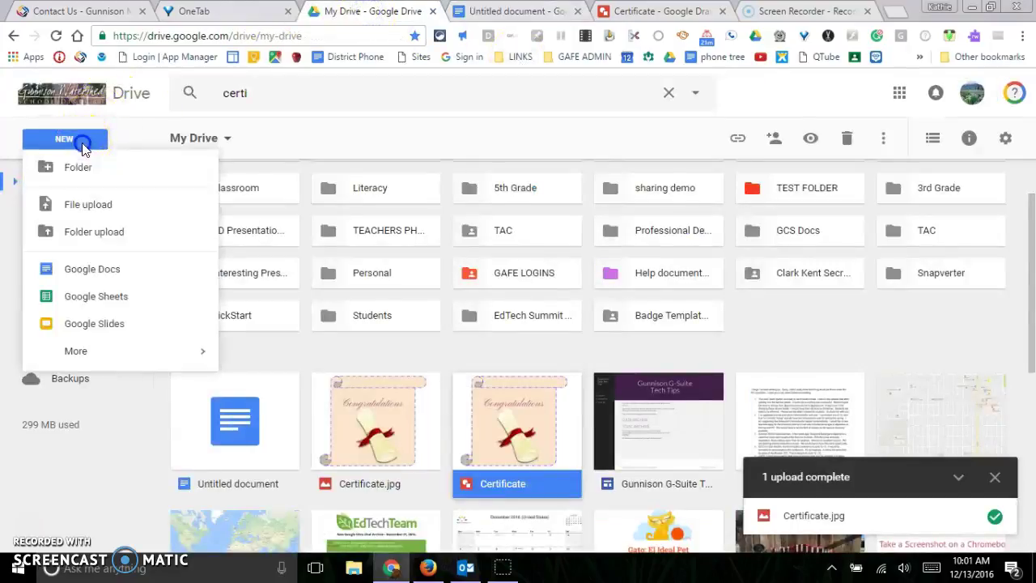
pyautogui.click(104, 278)
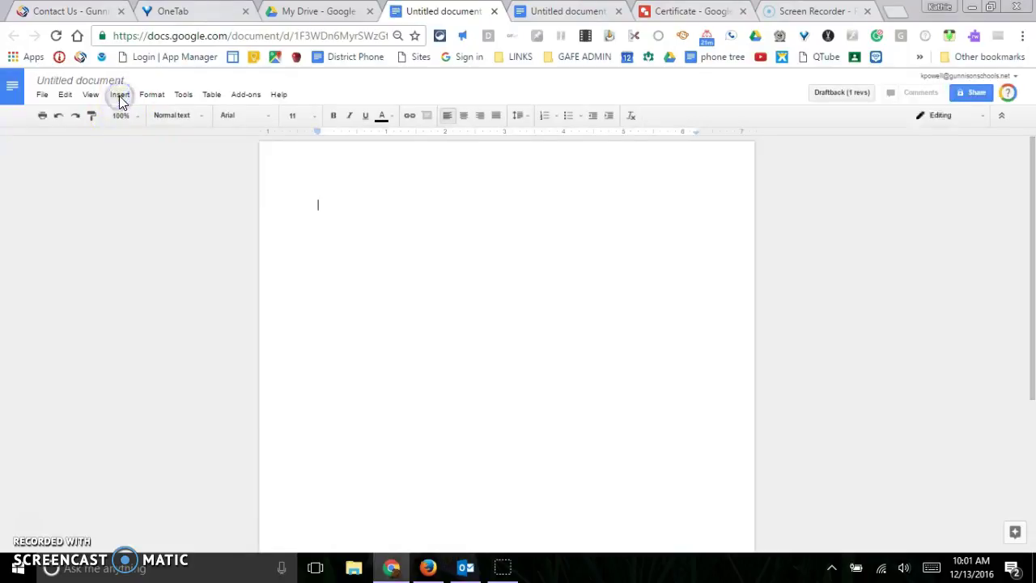
pyautogui.click(120, 97)
pyautogui.click(134, 172)
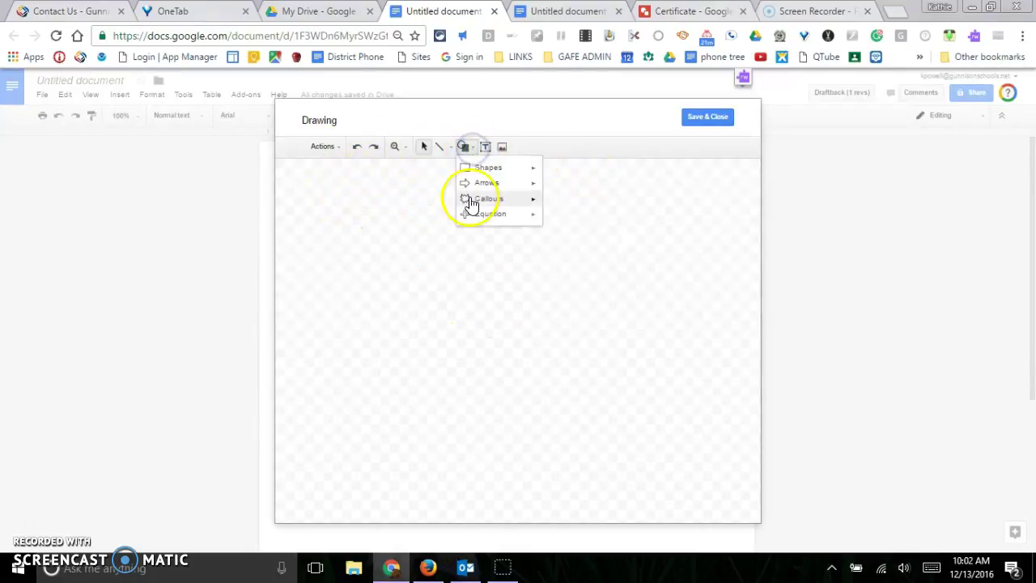
pyautogui.moveTo(469, 199)
pyautogui.click(557, 218)
pyautogui.moveTo(398, 216); pyautogui.dragTo(650, 404)
pyautogui.click(718, 118)
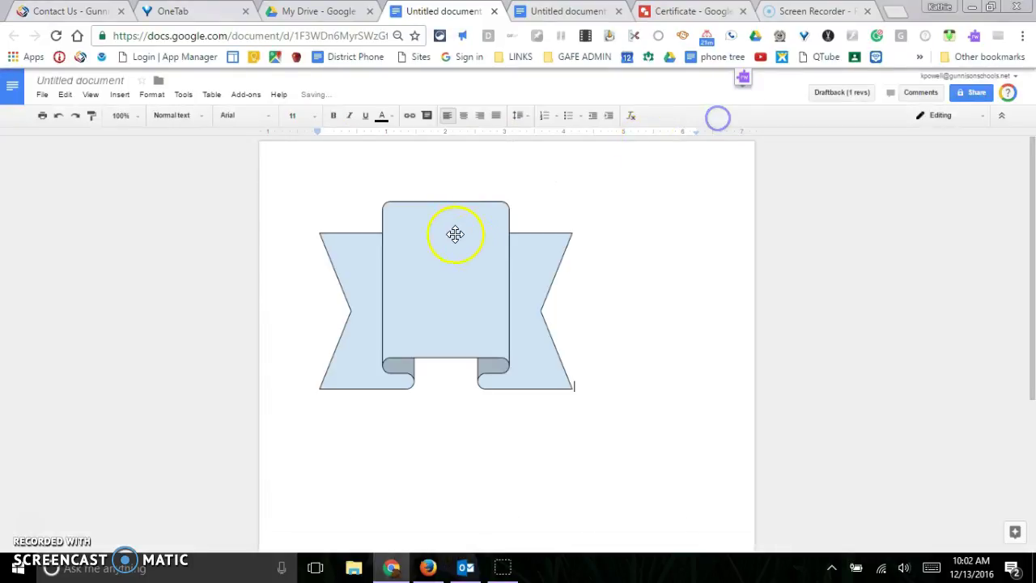
# Step: Set the banner drawing to Break text, shrink it, and shift it right and down
pyautogui.click(458, 275)
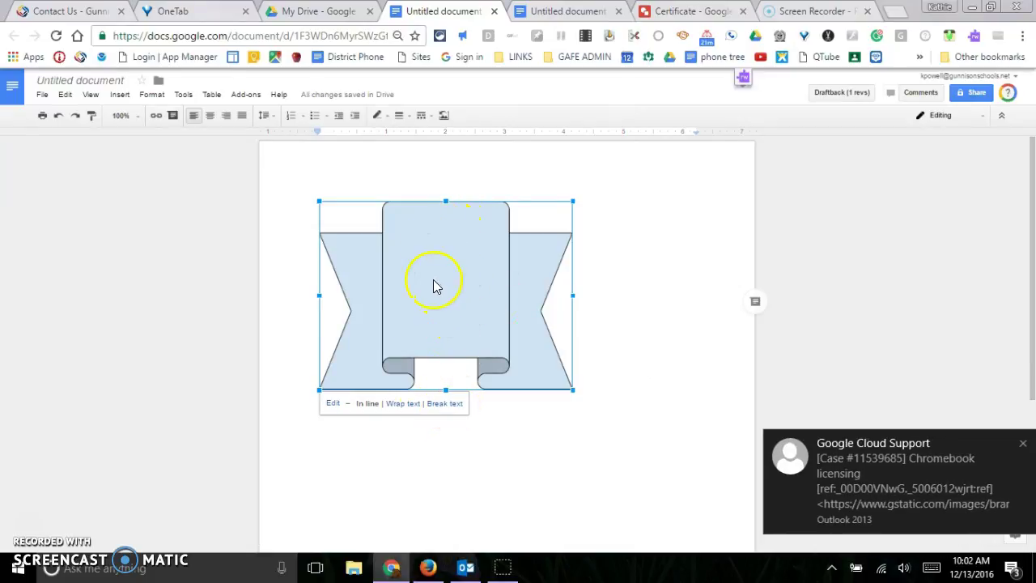
pyautogui.click(443, 402)
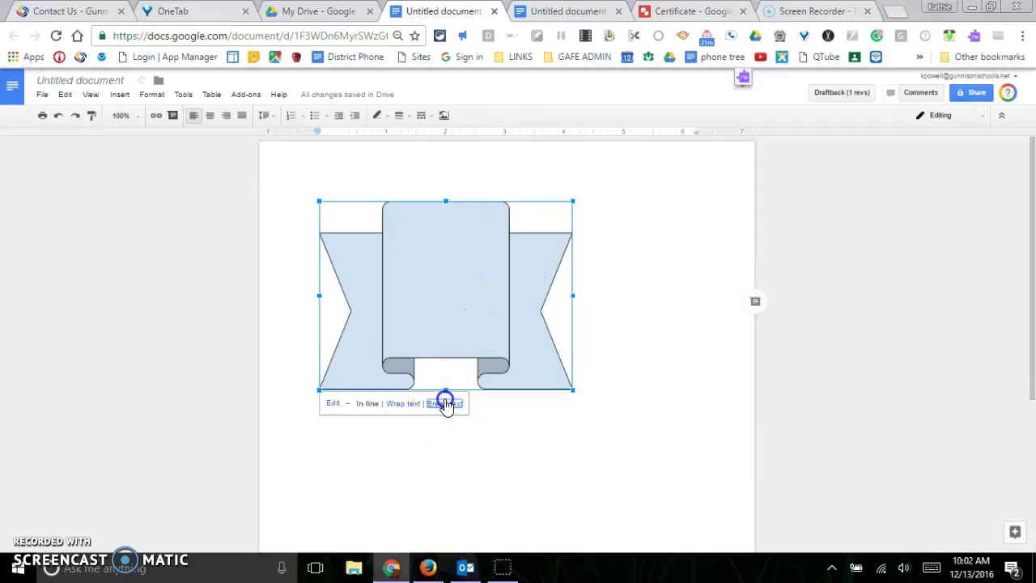
pyautogui.moveTo(435, 309)
pyautogui.mouseDown()
pyautogui.moveTo(486, 298)
pyautogui.moveTo(493, 335)
pyautogui.moveTo(506, 340)
pyautogui.moveTo(499, 402)
pyautogui.moveTo(481, 323)
pyautogui.moveTo(497, 289)
pyautogui.moveTo(480, 284)
pyautogui.moveTo(535, 283)
pyautogui.mouseUp()
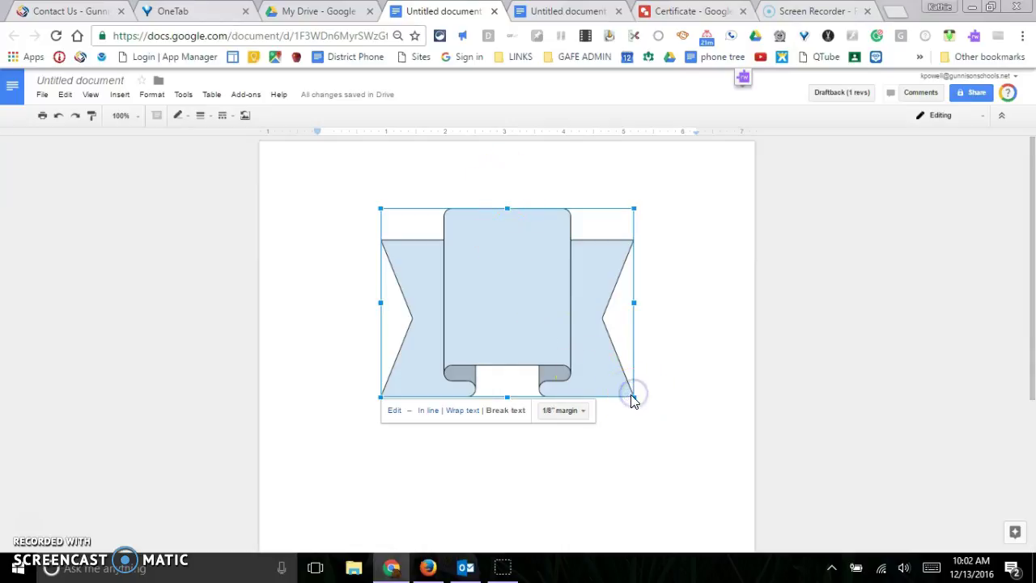
pyautogui.moveTo(634, 396); pyautogui.dragTo(555, 338)
pyautogui.moveTo(477, 270)
pyautogui.mouseDown()
pyautogui.moveTo(488, 254)
pyautogui.moveTo(494, 262)
pyautogui.mouseUp()
pyautogui.click(631, 205)
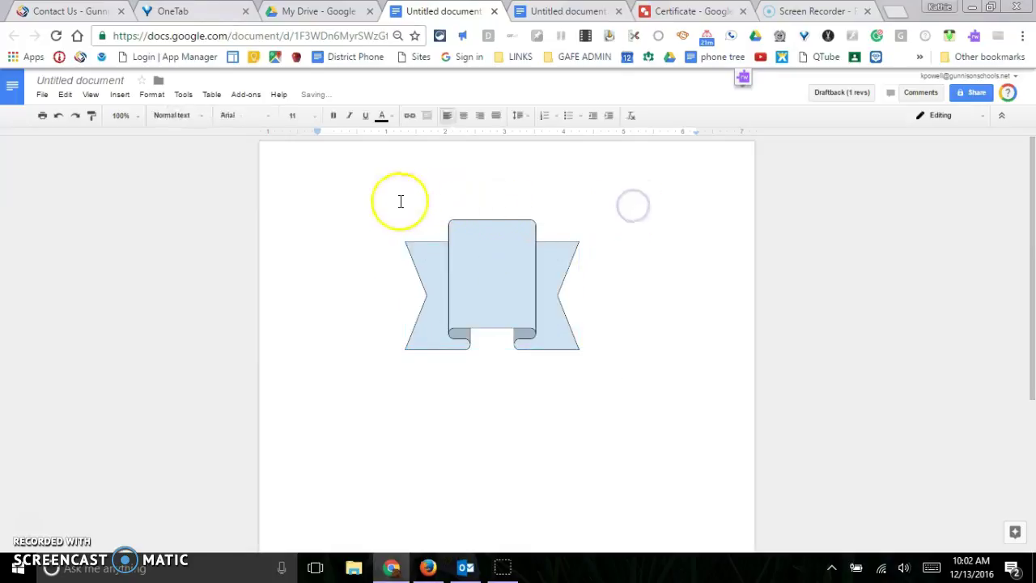